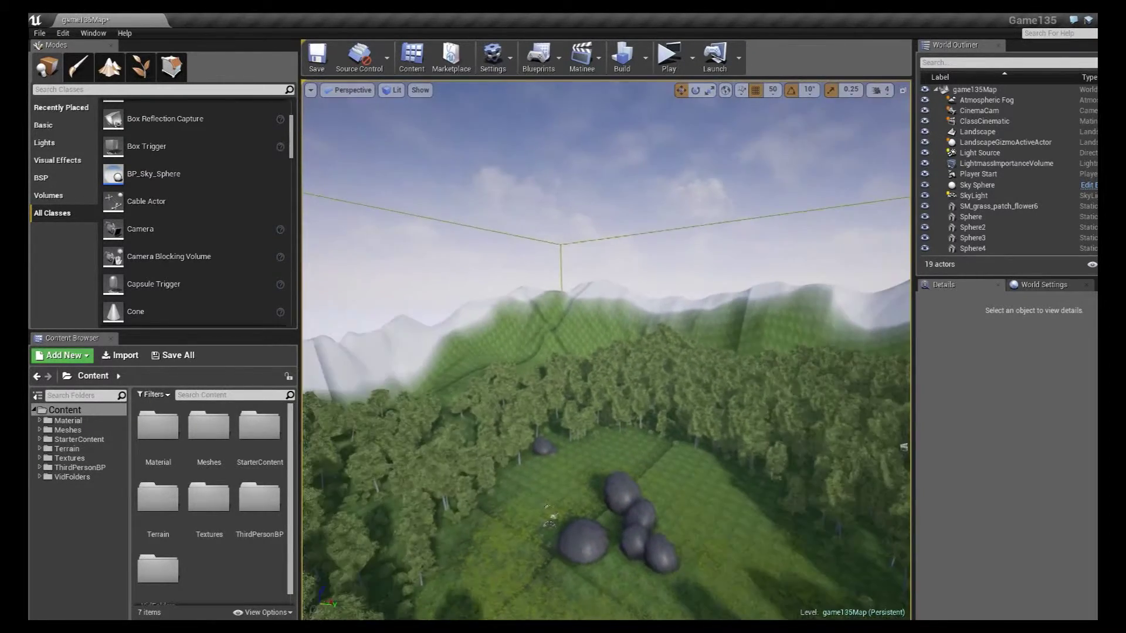
# Add a new Matinee to the level and open its editor
pyautogui.press('w')
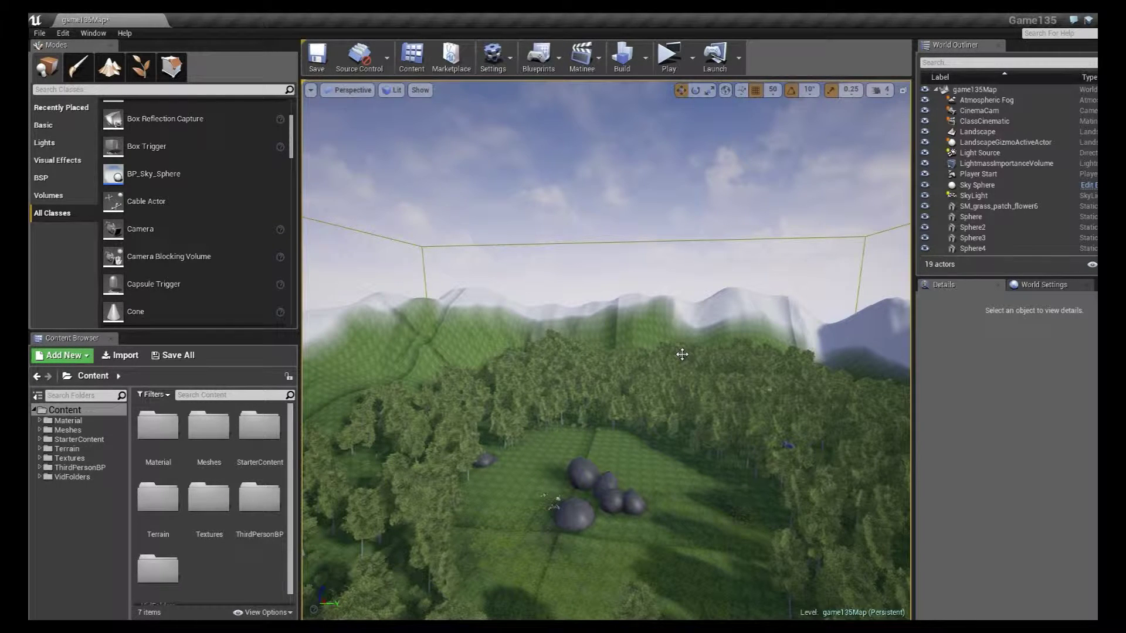
pyautogui.moveTo(667, 272); pyautogui.dragTo(637, 272, button='right')
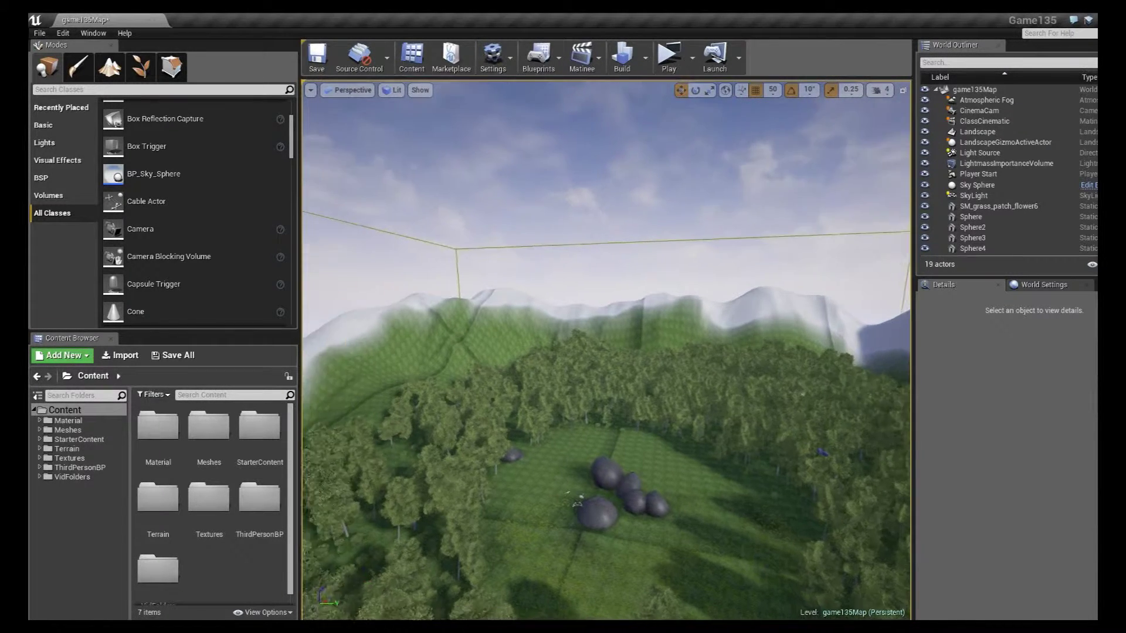
pyautogui.scroll(3, 637, 203)
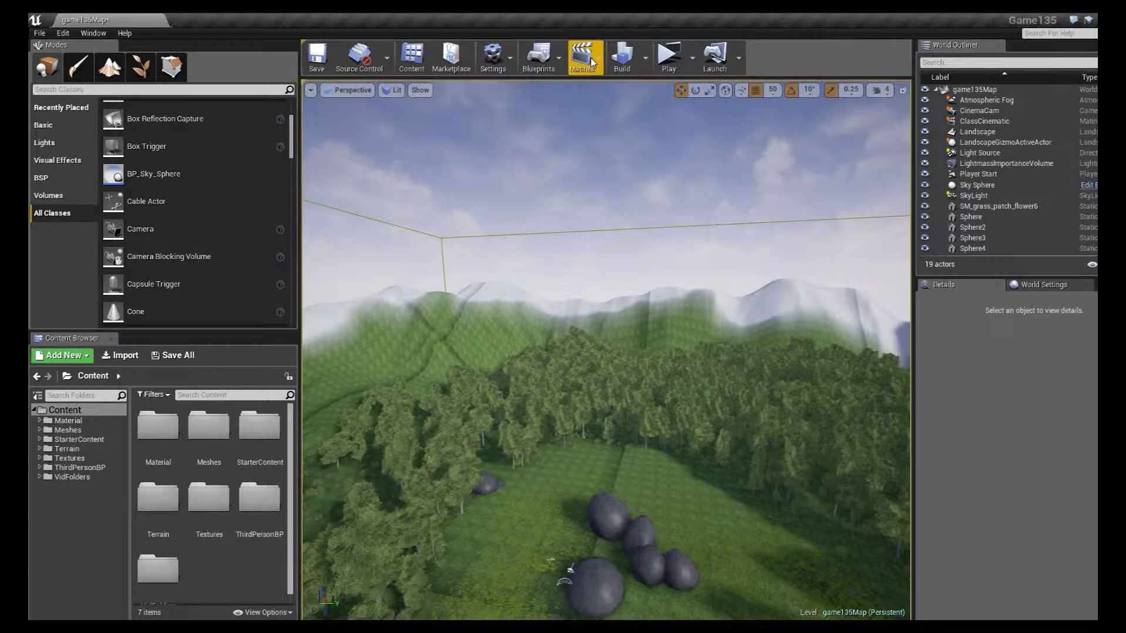
pyautogui.moveTo(634, 269); pyautogui.dragTo(675, 226, button='right')
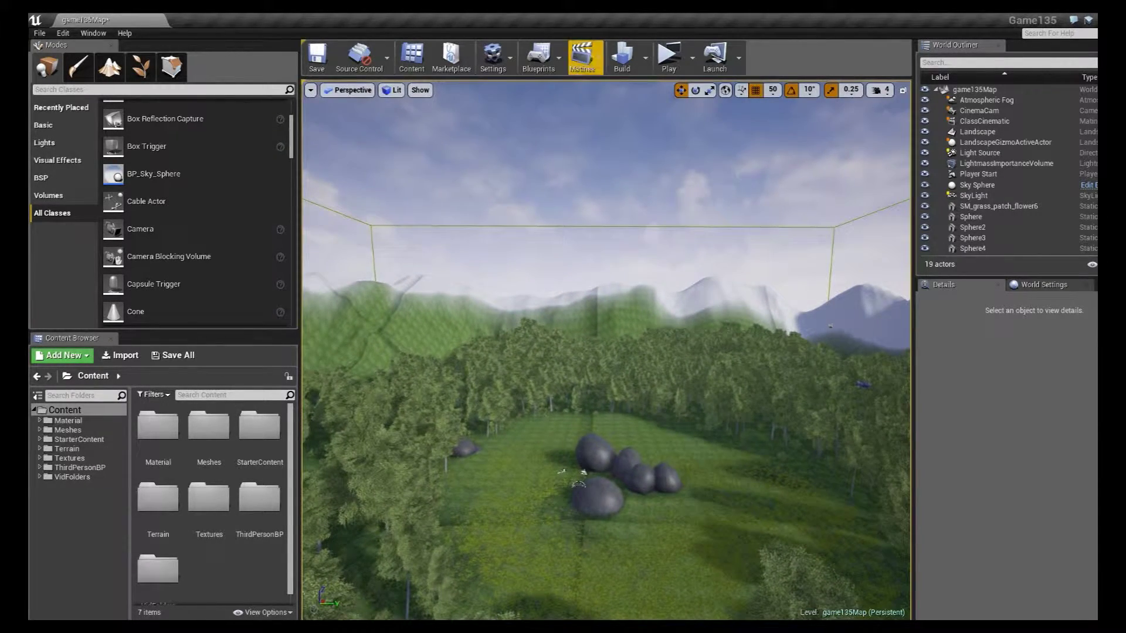
pyautogui.moveTo(641, 274); pyautogui.dragTo(632, 282, button='right')
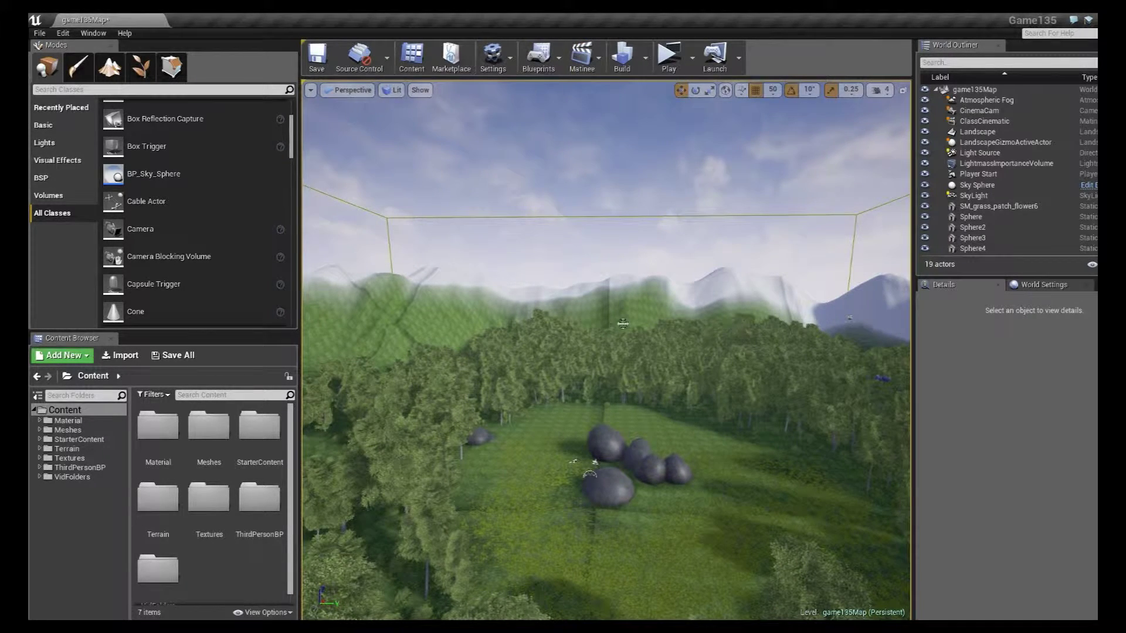
pyautogui.click(590, 58)
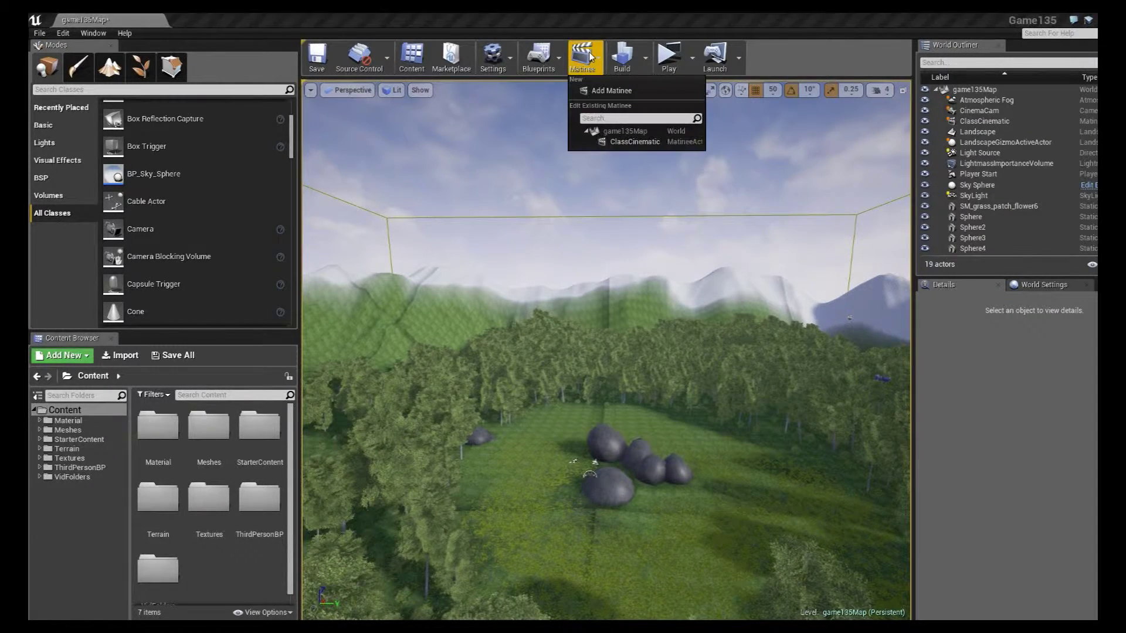
pyautogui.click(613, 90)
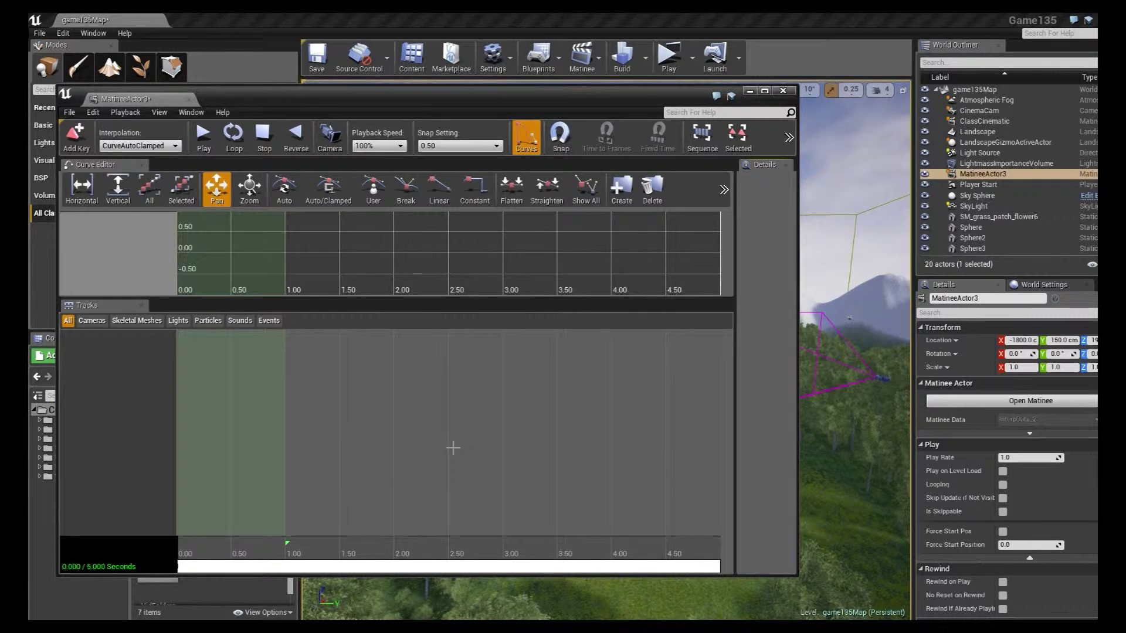
pyautogui.scroll(-3, 463, 438)
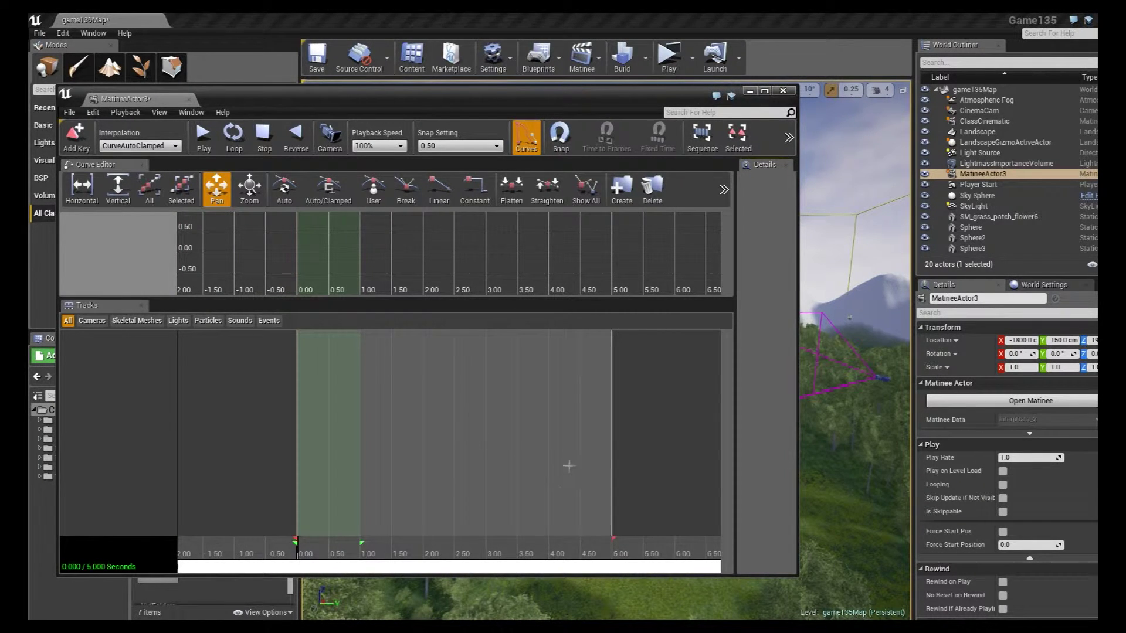
pyautogui.scroll(3, 468, 459)
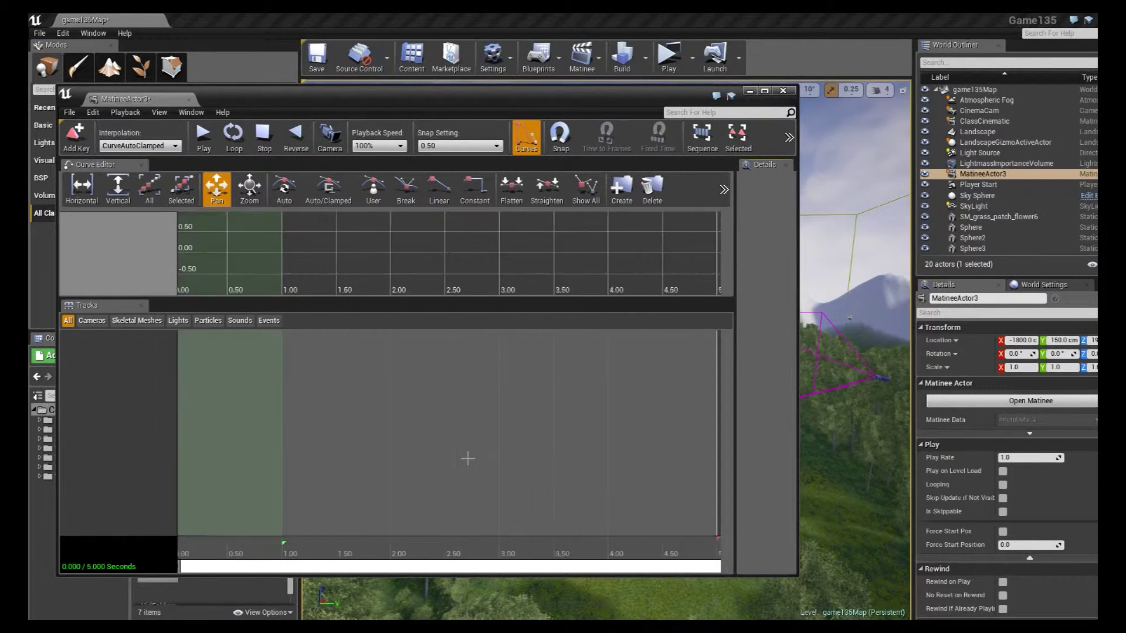
pyautogui.scroll(-3, 468, 459)
pyautogui.scroll(3, 468, 458)
pyautogui.scroll(-2, 467, 458)
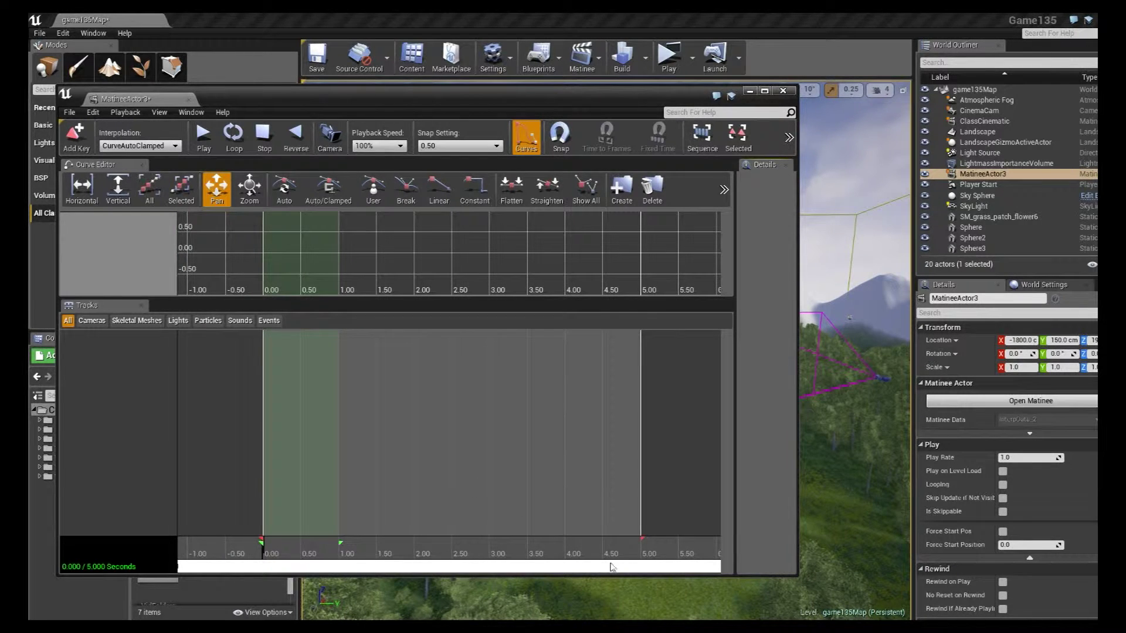
pyautogui.moveTo(398, 570); pyautogui.dragTo(420, 534)
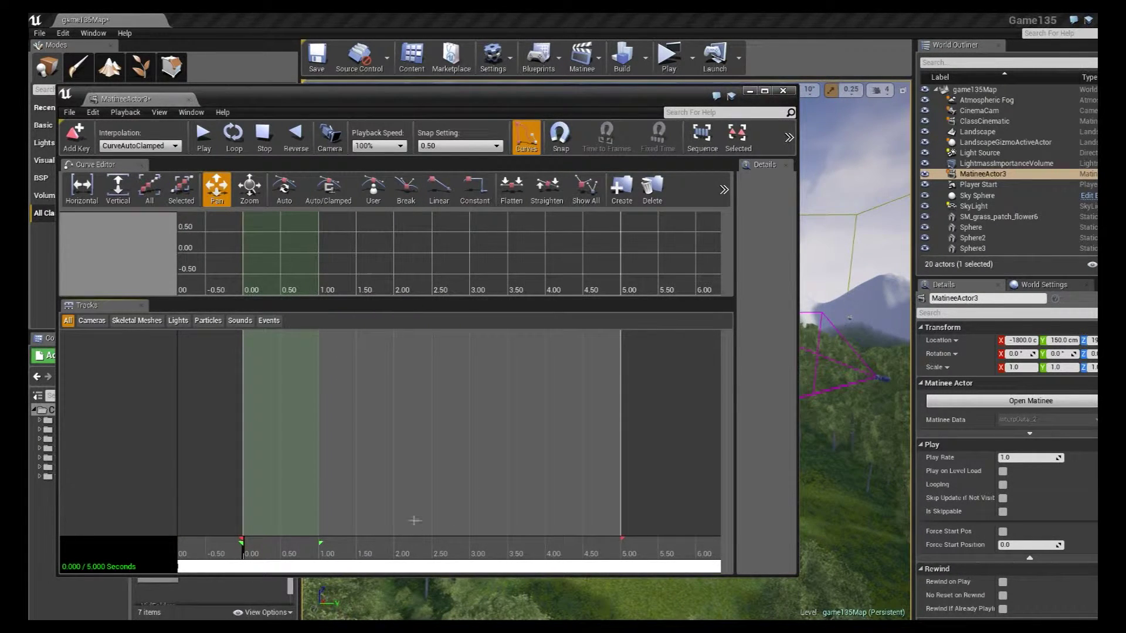
pyautogui.moveTo(245, 556)
pyautogui.mouseDown()
pyautogui.moveTo(554, 547)
pyautogui.moveTo(526, 560)
pyautogui.moveTo(366, 566)
pyautogui.moveTo(245, 554)
pyautogui.moveTo(448, 556)
pyautogui.moveTo(243, 554)
pyautogui.mouseUp()
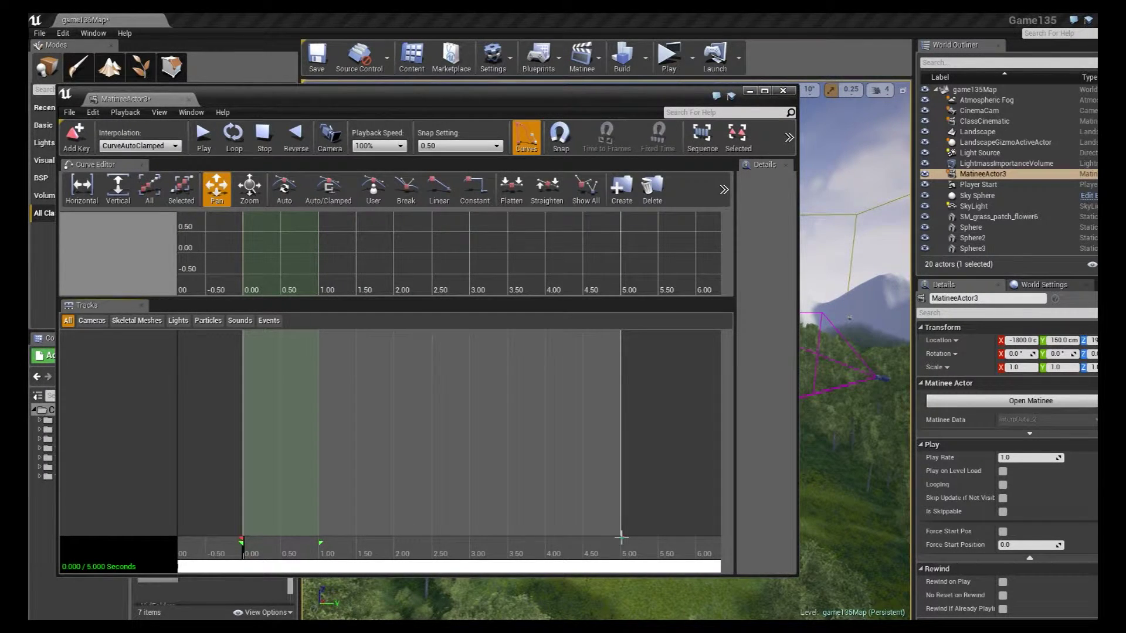
# Extend the end of the Matinee sequence to about 10 seconds
pyautogui.scroll(2, 638, 543)
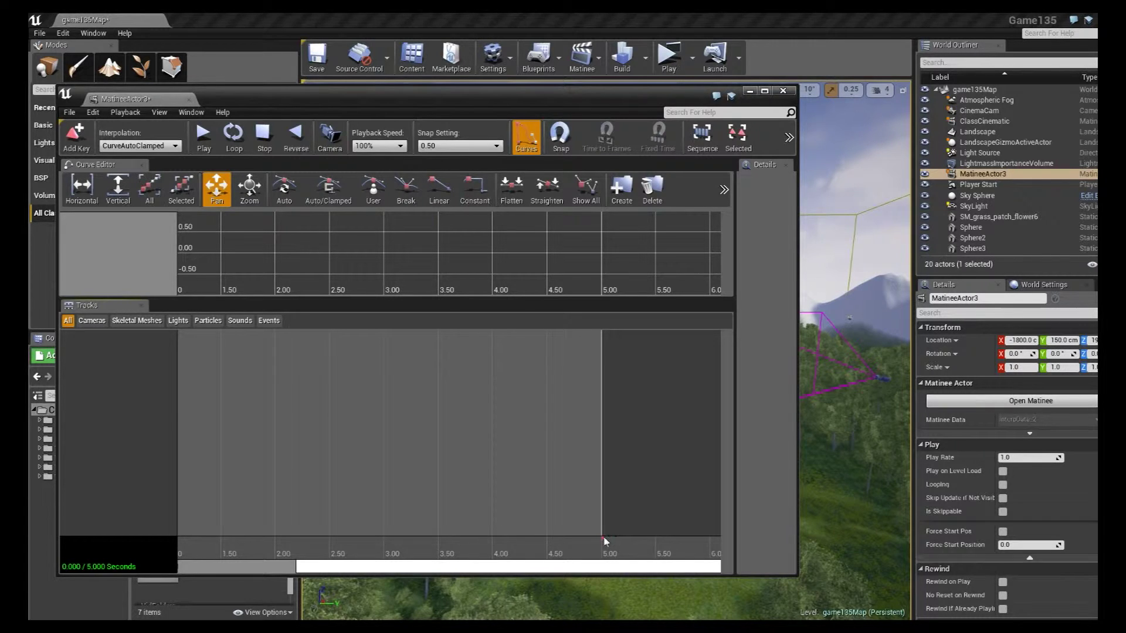
pyautogui.moveTo(301, 572); pyautogui.dragTo(437, 576)
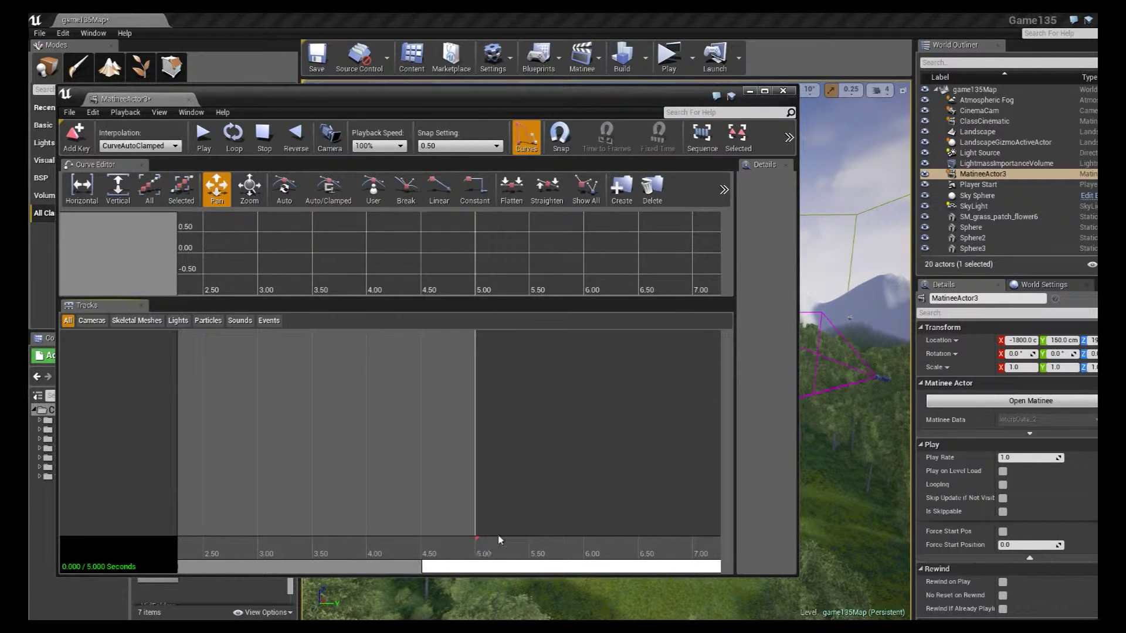
pyautogui.moveTo(476, 536); pyautogui.dragTo(696, 538)
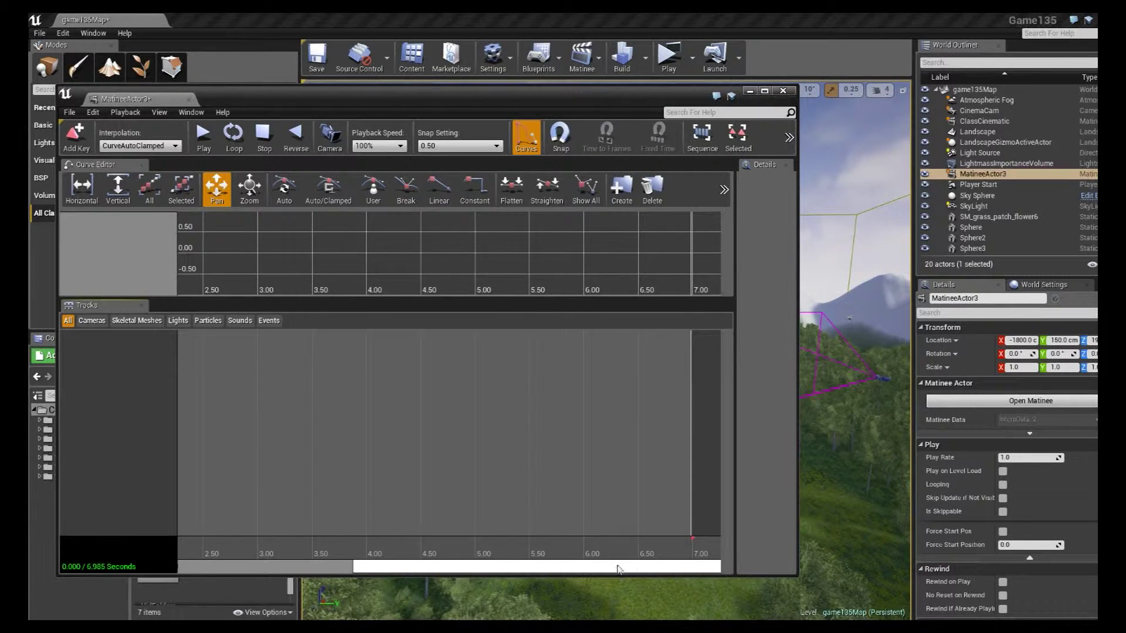
pyautogui.moveTo(616, 568)
pyautogui.mouseDown()
pyautogui.moveTo(722, 575)
pyautogui.moveTo(637, 575)
pyautogui.moveTo(694, 573)
pyautogui.mouseUp()
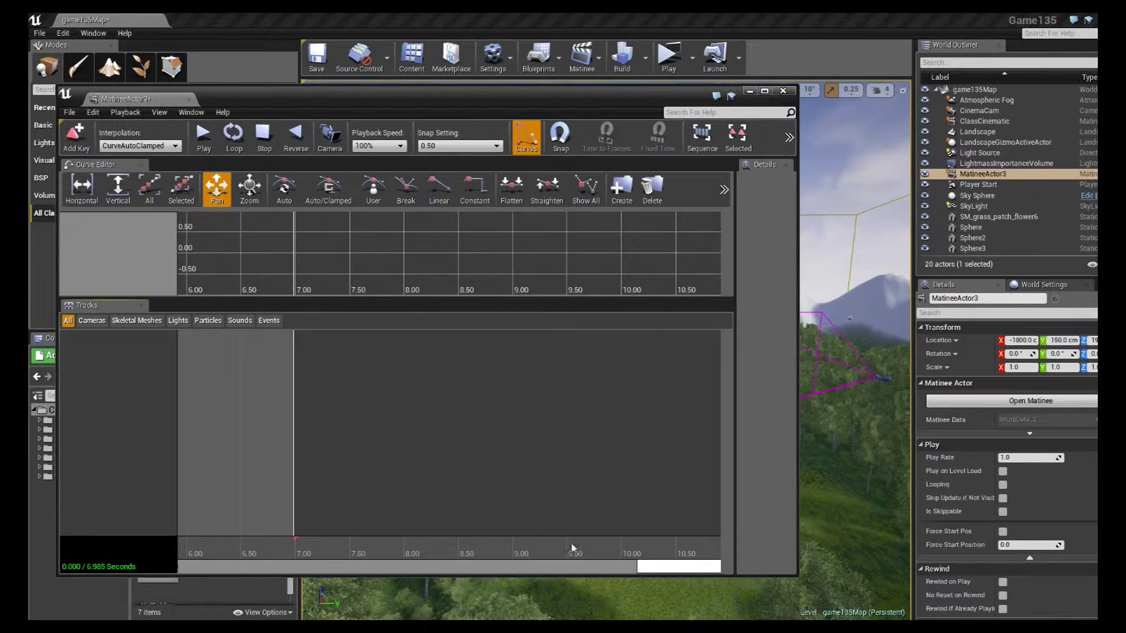
pyautogui.moveTo(295, 535)
pyautogui.mouseDown()
pyautogui.moveTo(626, 536)
pyautogui.moveTo(548, 572)
pyautogui.moveTo(362, 567)
pyautogui.mouseUp()
pyautogui.scroll(-4, 404, 475)
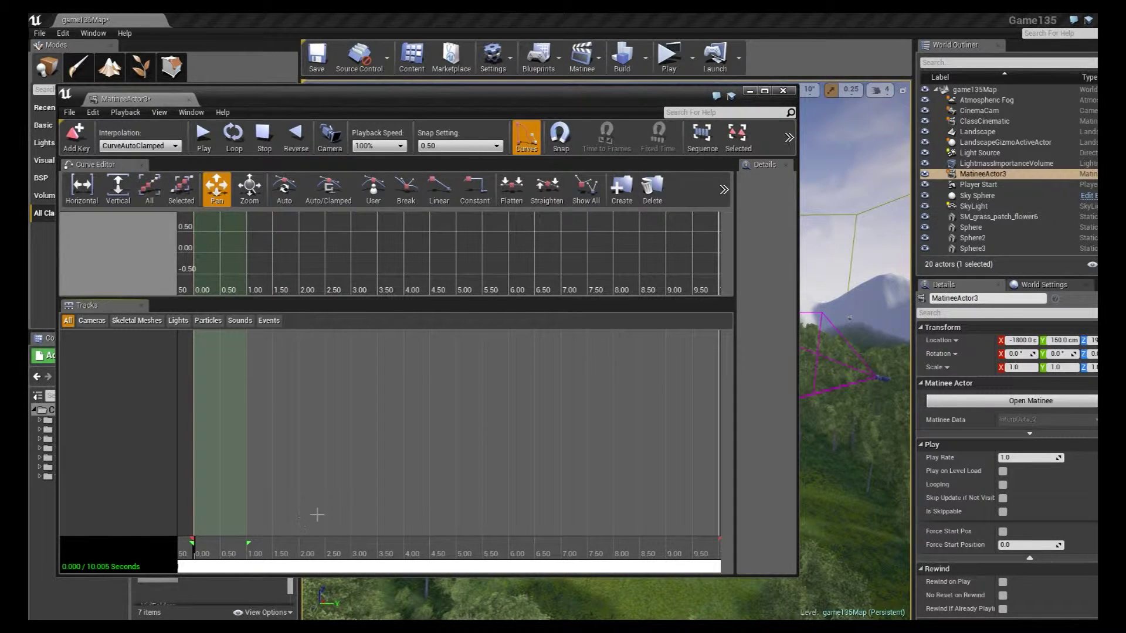
pyautogui.scroll(1, 317, 515)
pyautogui.scroll(-1, 303, 521)
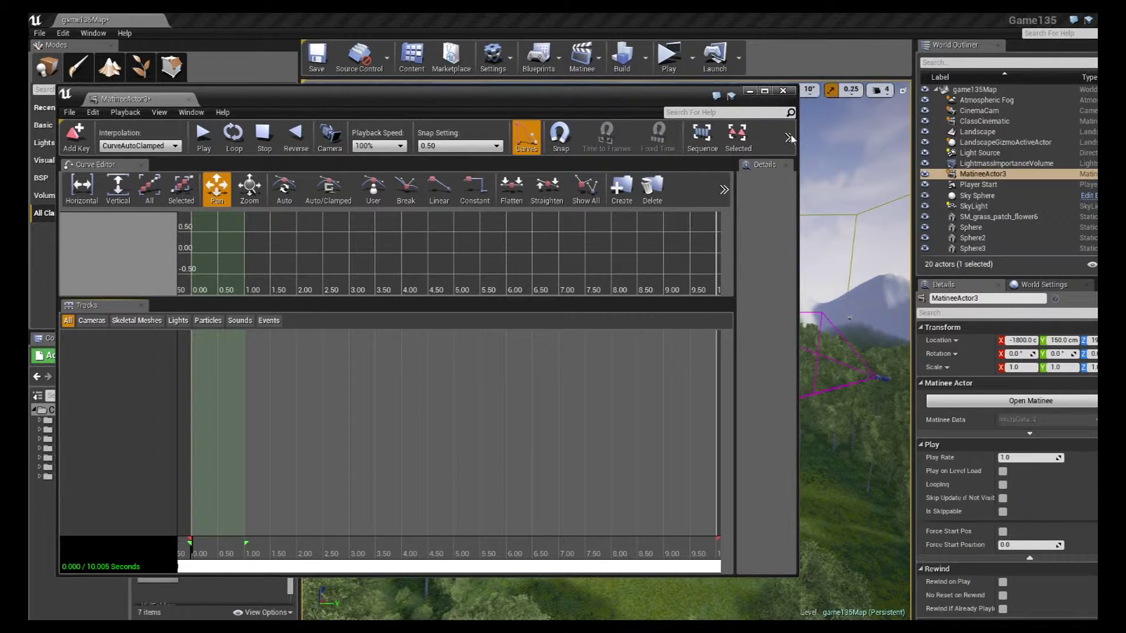
# Stretch the green loop section to the end of the sequence and move the time position to about 7.4 seconds
pyautogui.click(258, 541)
pyautogui.moveTo(264, 540); pyautogui.dragTo(304, 543)
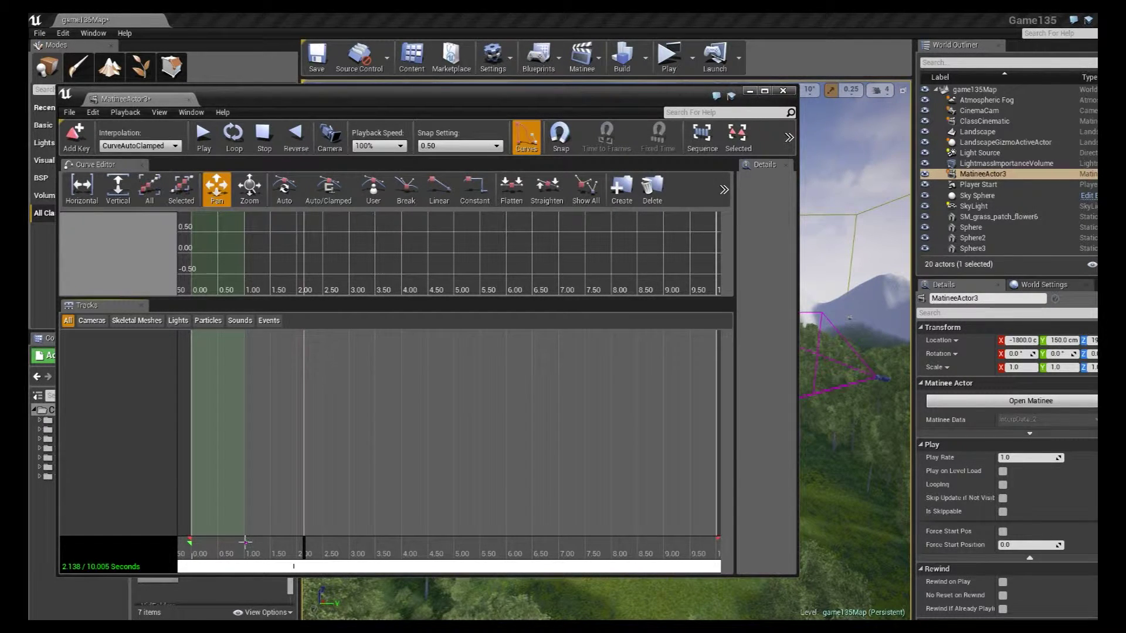
pyautogui.moveTo(245, 542)
pyautogui.mouseDown()
pyautogui.moveTo(318, 546)
pyautogui.moveTo(366, 530)
pyautogui.moveTo(720, 545)
pyautogui.mouseUp()
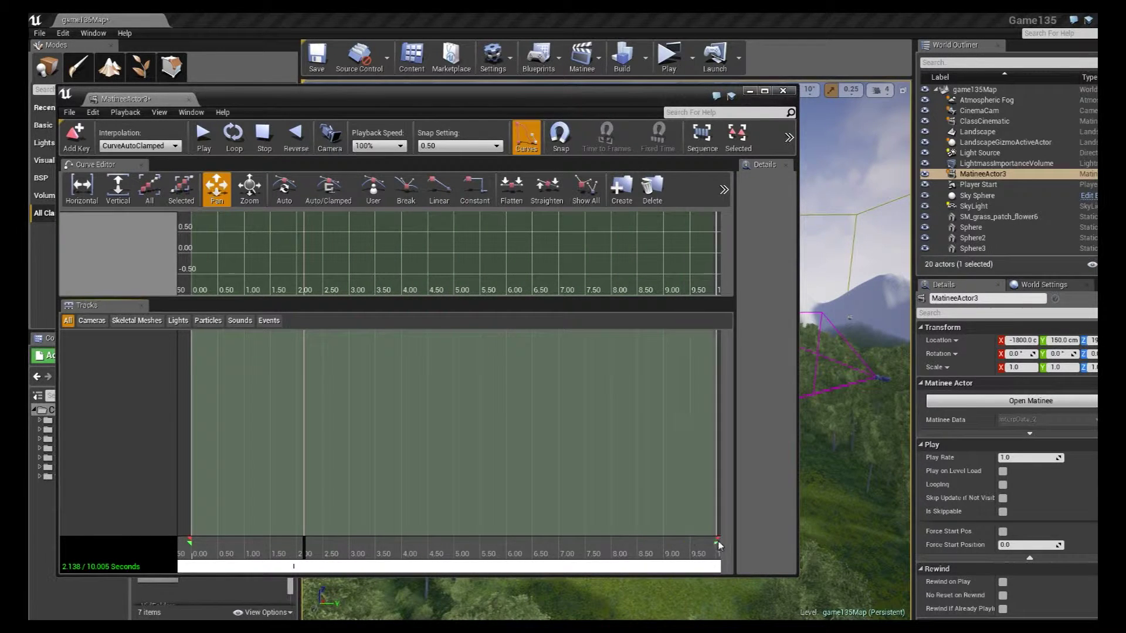
pyautogui.moveTo(314, 567); pyautogui.dragTo(592, 546)
pyautogui.moveTo(445, 566)
pyautogui.mouseDown()
pyautogui.moveTo(490, 568)
pyautogui.moveTo(460, 565)
pyautogui.mouseUp()
pyautogui.scroll(-2, 467, 499)
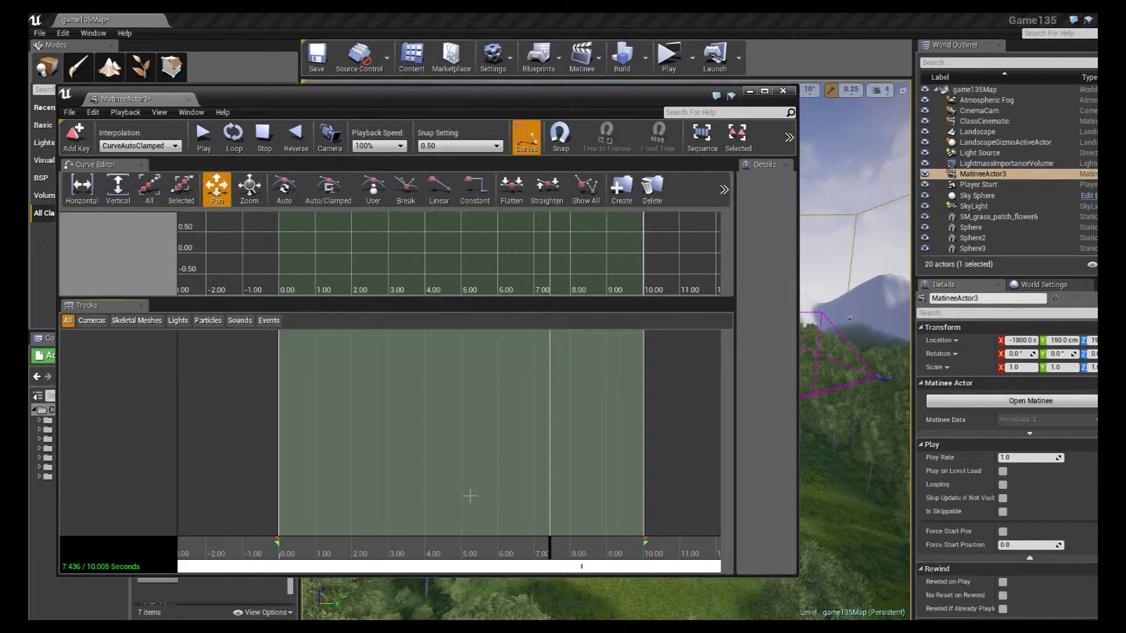
# Close the Matinee editor and move the new Matinee actor in the level to Y 50 cm
pyautogui.click(783, 91)
pyautogui.moveTo(608, 264)
pyautogui.mouseDown(button='right')
pyautogui.moveTo(663, 264)
pyautogui.moveTo(604, 265)
pyautogui.mouseUp(button='right')
pyautogui.press('w')
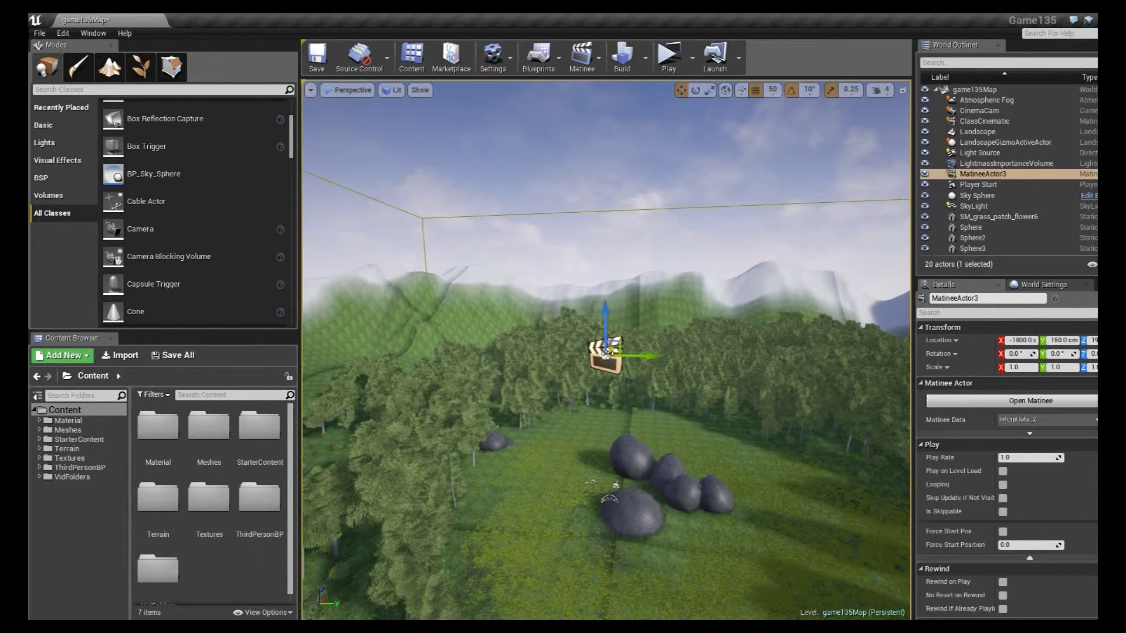
pyautogui.click(589, 236)
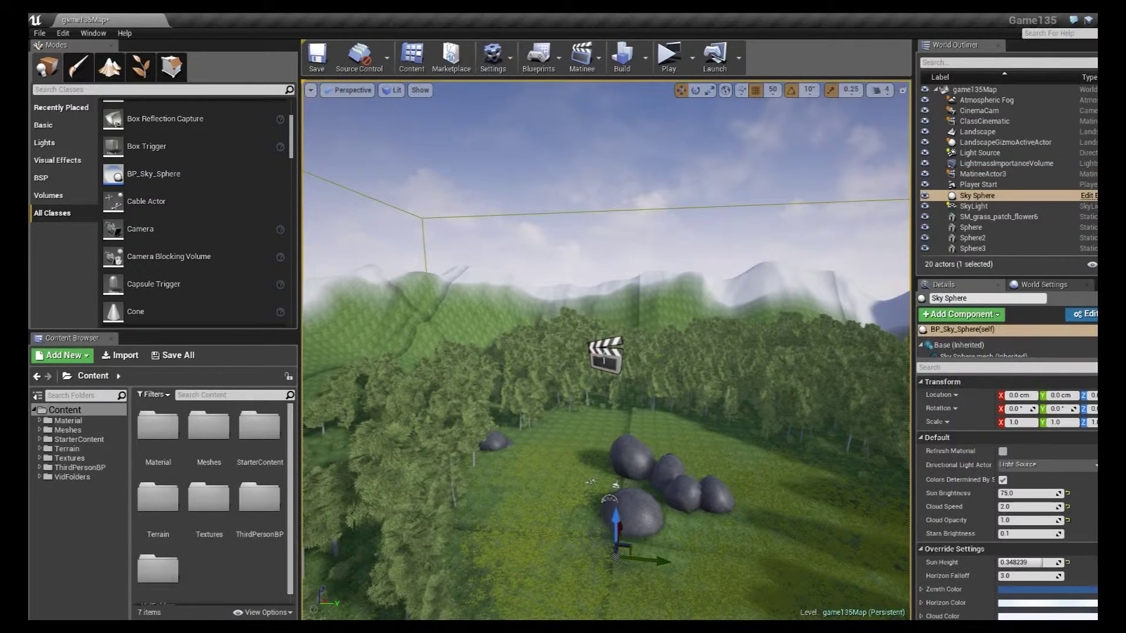
pyautogui.click(605, 356)
pyautogui.moveTo(638, 357); pyautogui.dragTo(545, 376)
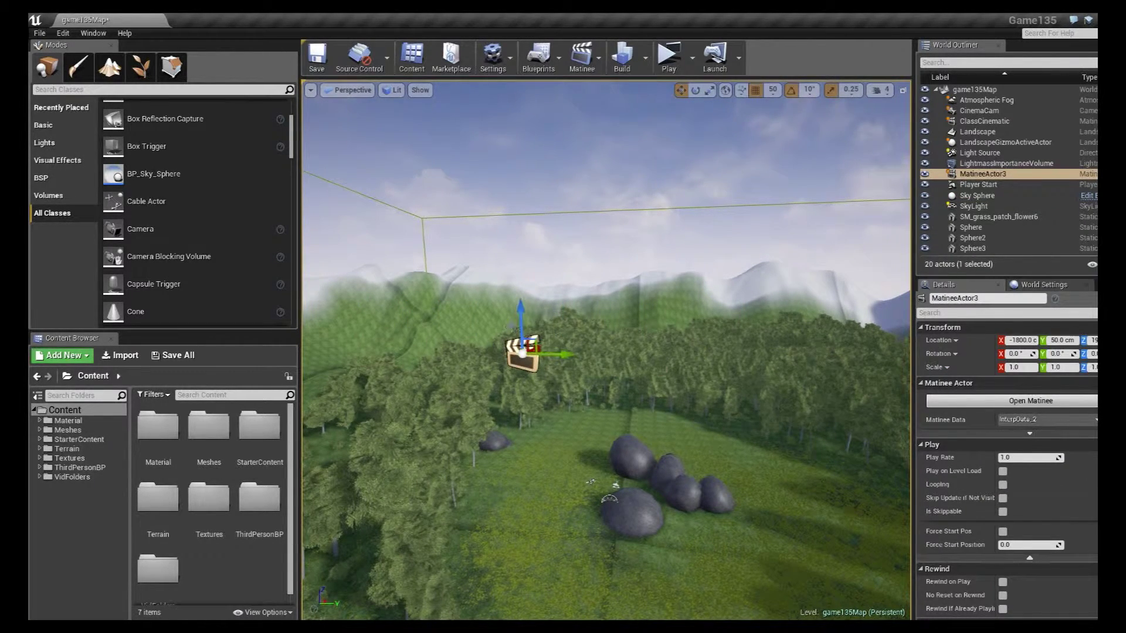
pyautogui.moveTo(520, 326); pyautogui.dragTo(526, 295)
pyautogui.click(581, 240)
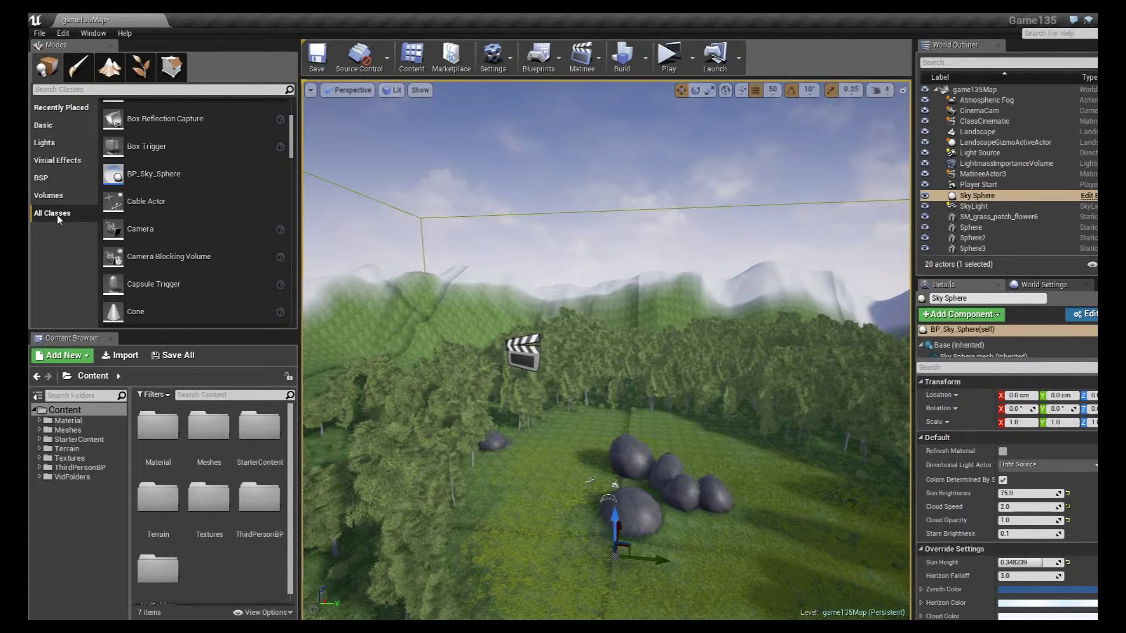
# Place a Camera actor in the clearing and raise it high above the trees
pyautogui.click(162, 227)
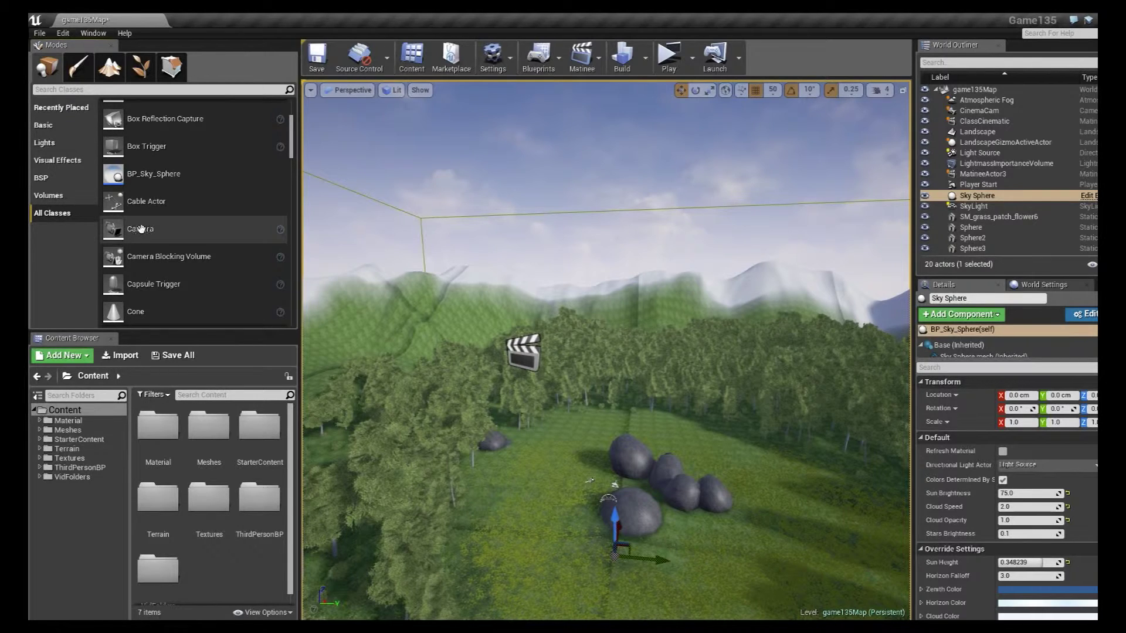
pyautogui.moveTo(129, 230); pyautogui.dragTo(557, 516)
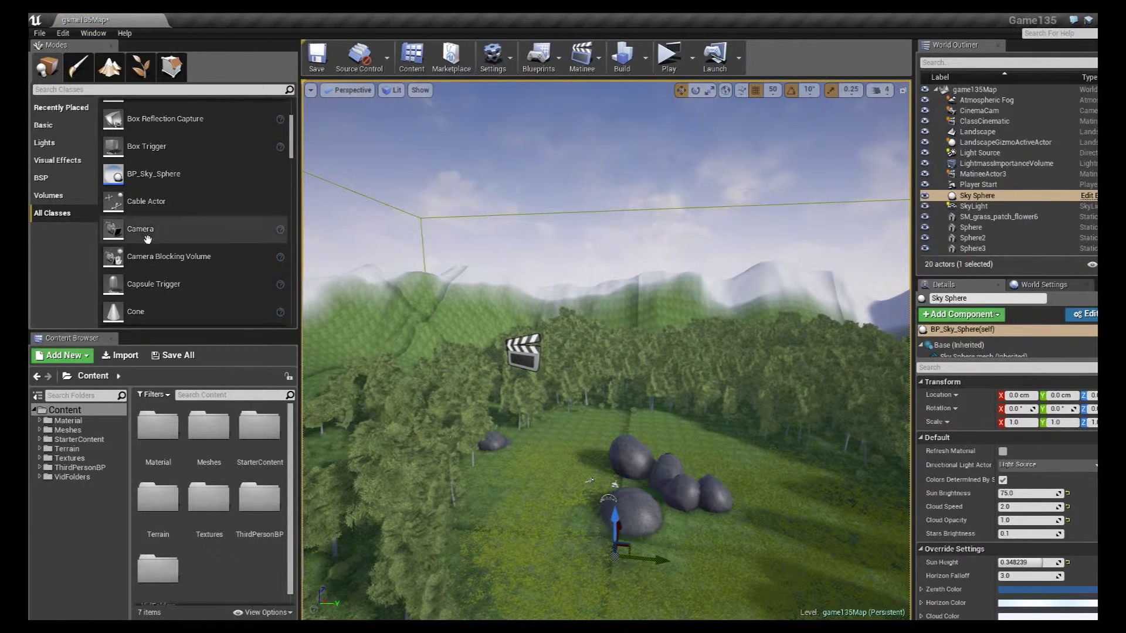
pyautogui.moveTo(567, 544); pyautogui.dragTo(548, 222)
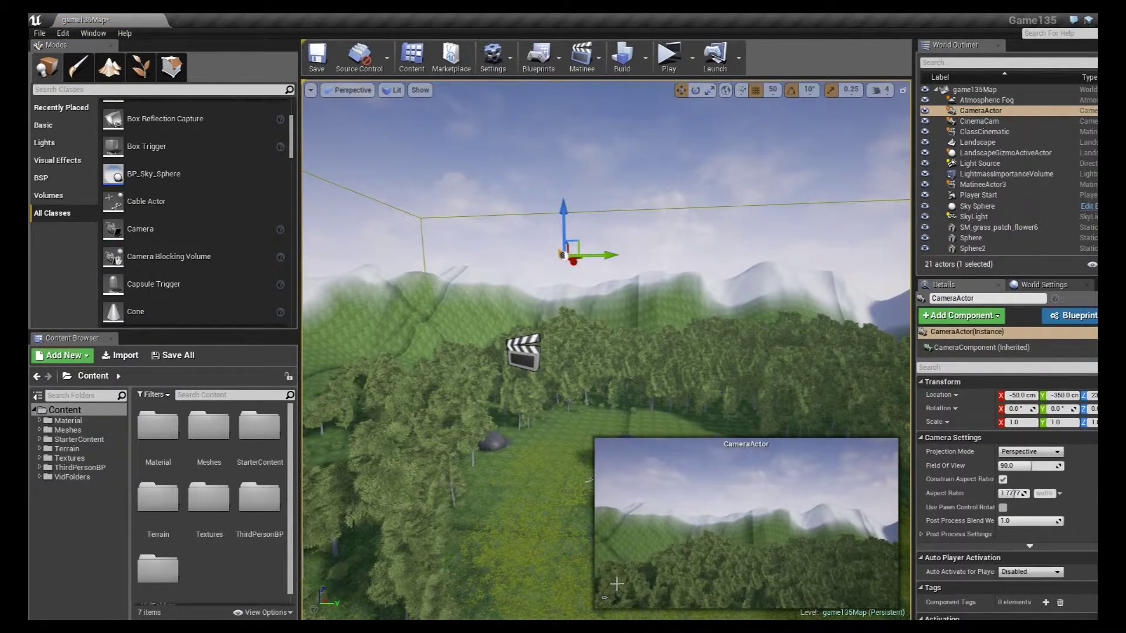
# Pin the new camera's preview in the viewport, view it with the camera deselected, and unpin it
pyautogui.click(605, 597)
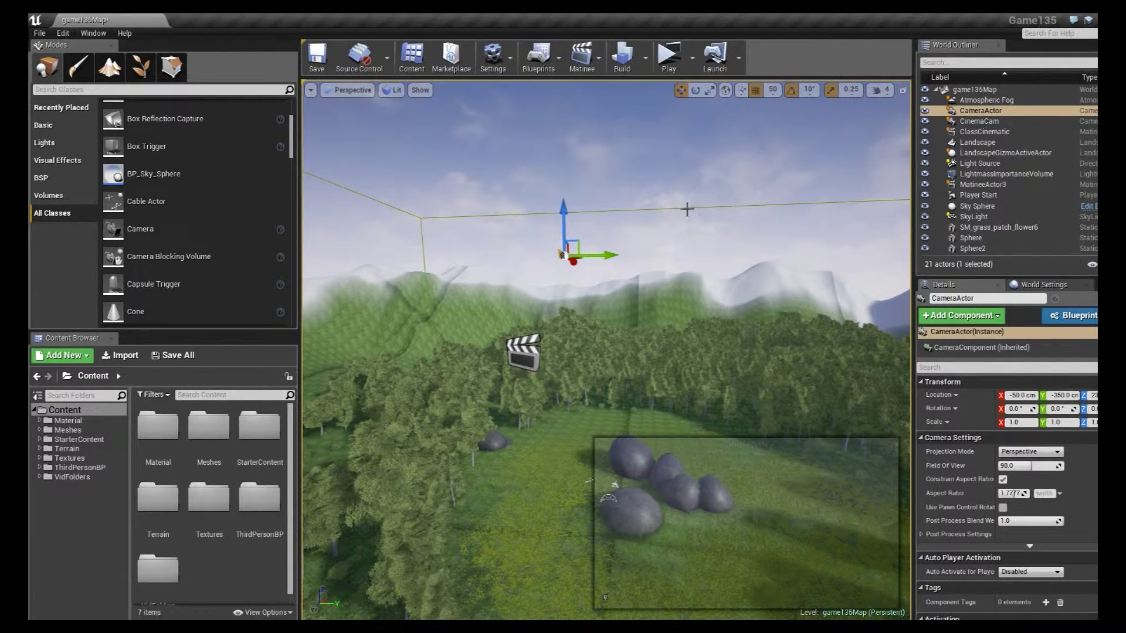
pyautogui.click(688, 205)
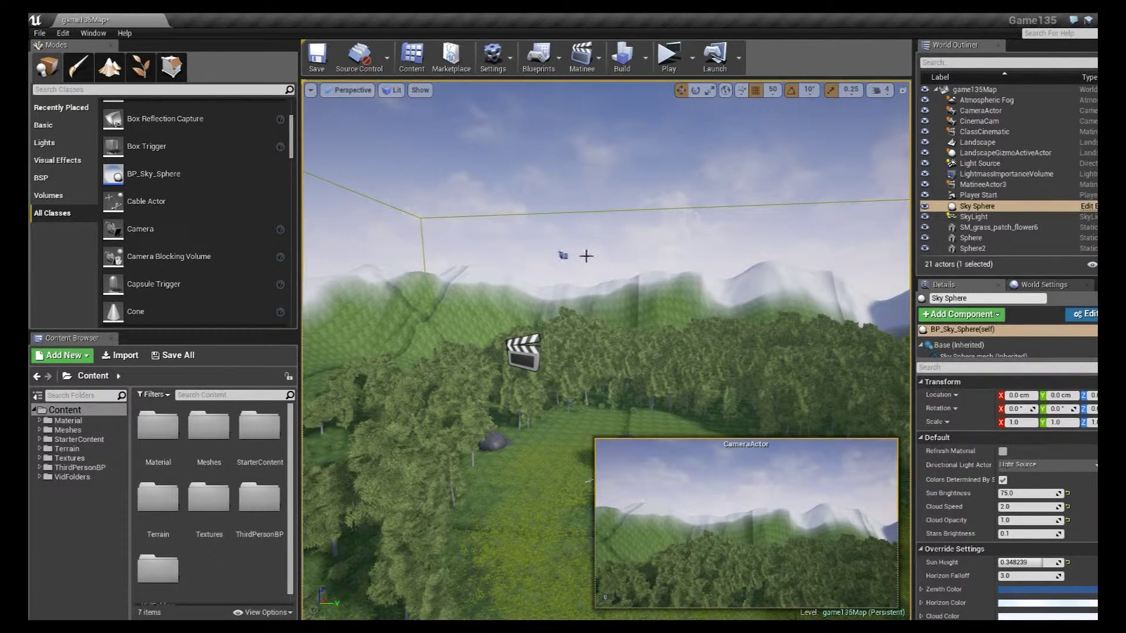
pyautogui.moveTo(572, 252); pyautogui.dragTo(577, 248, button='right')
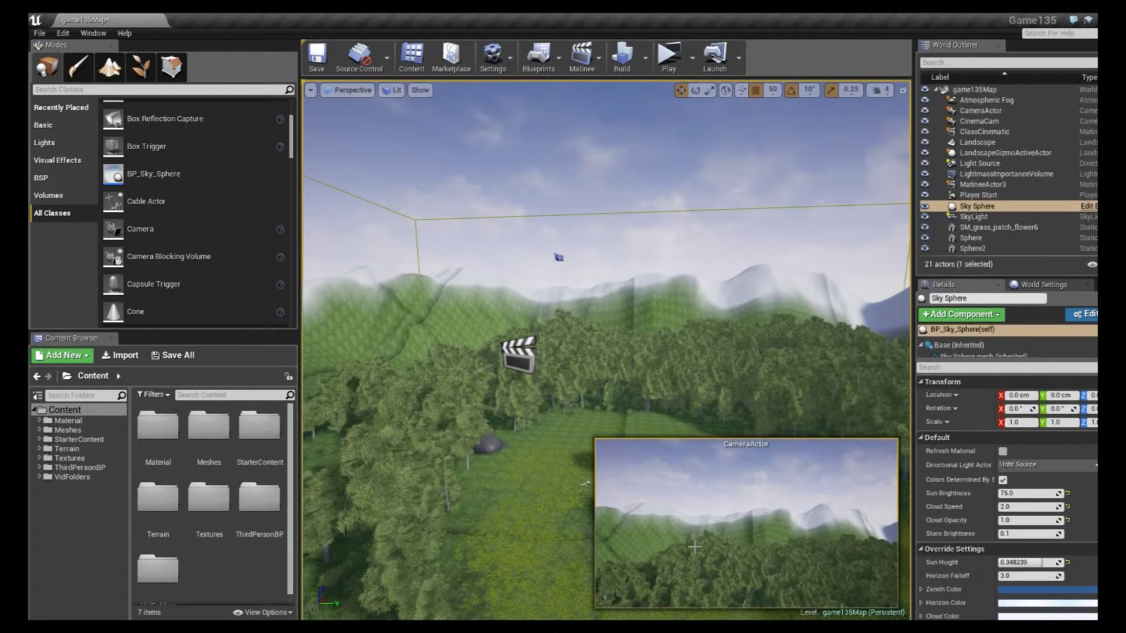
pyautogui.click(557, 256)
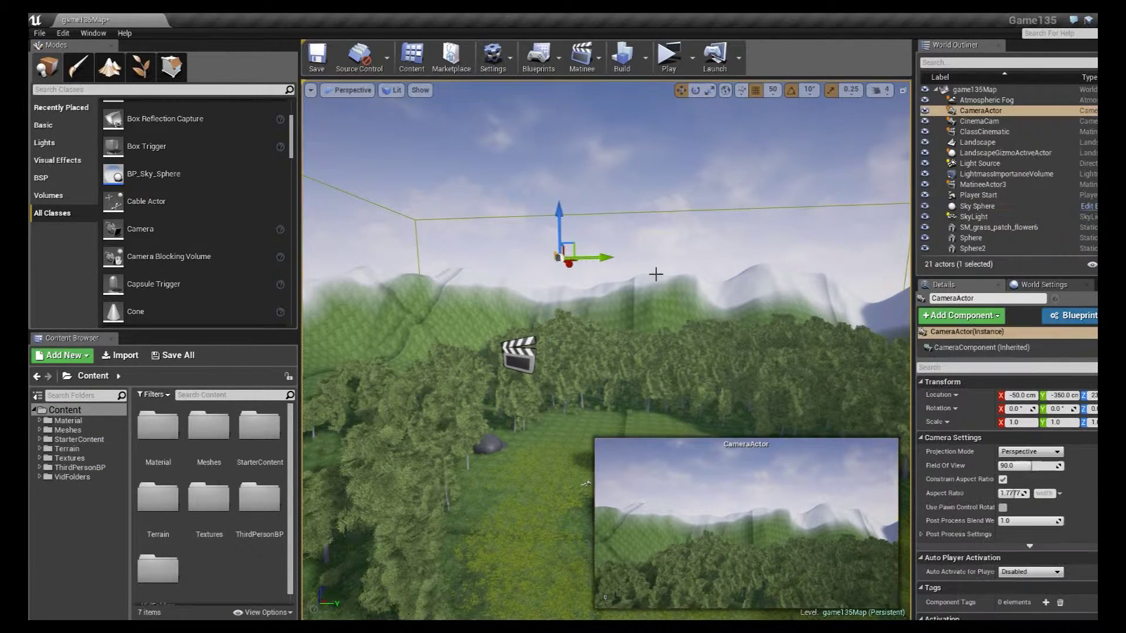
pyautogui.click(625, 248)
pyautogui.moveTo(626, 248); pyautogui.dragTo(660, 248, button='right')
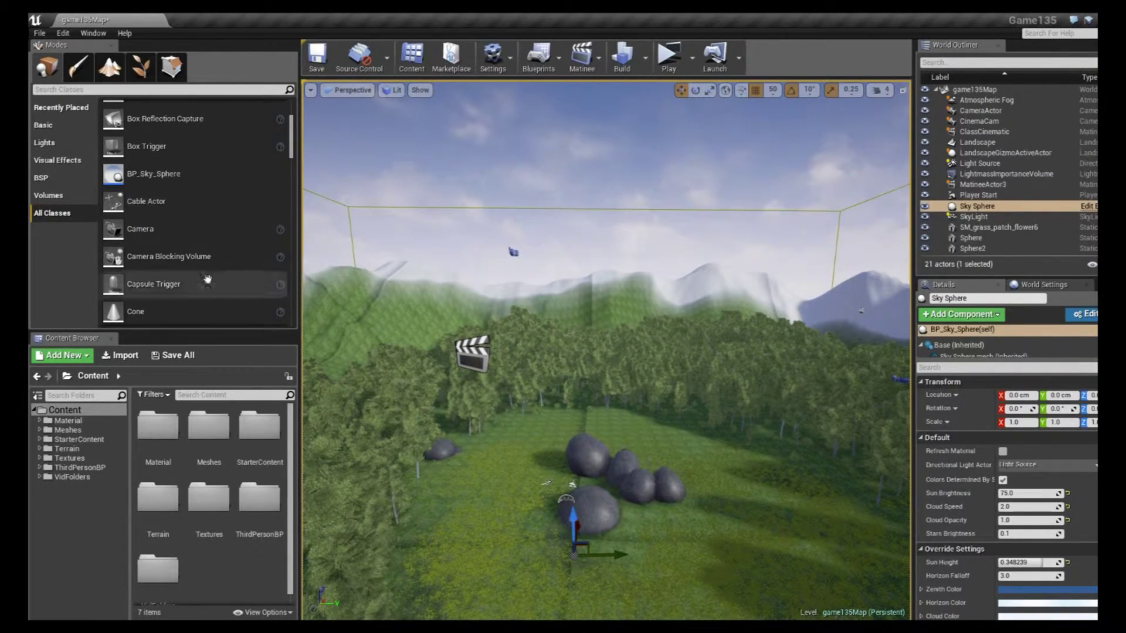
pyautogui.rightClick(530, 521)
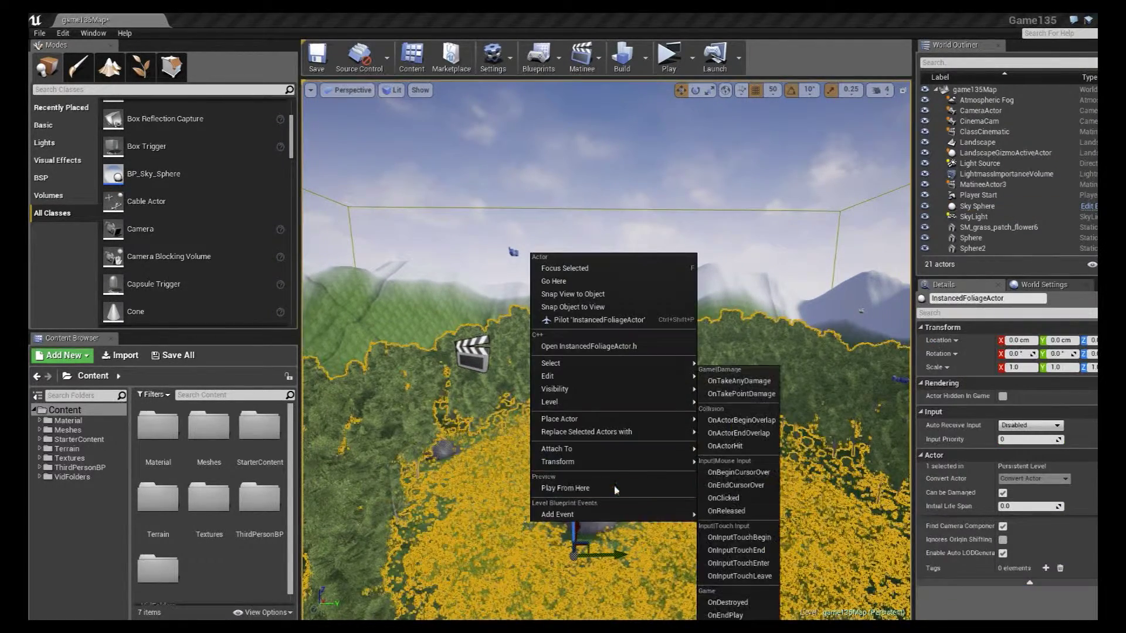
pyautogui.moveTo(598, 421)
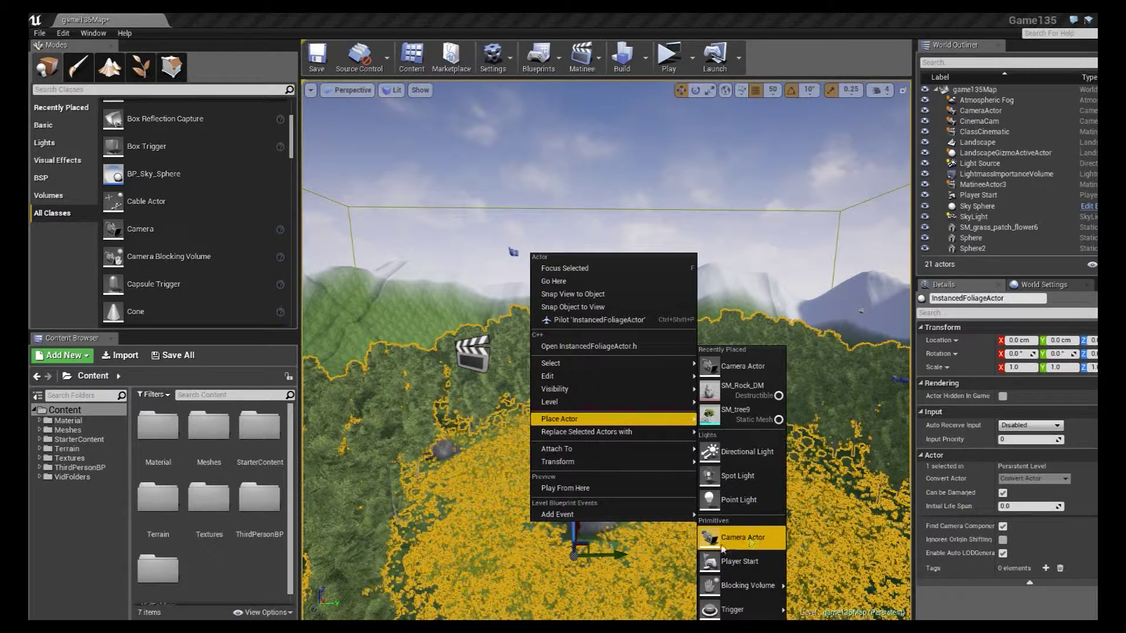
pyautogui.rightClick(478, 233)
pyautogui.click(470, 221)
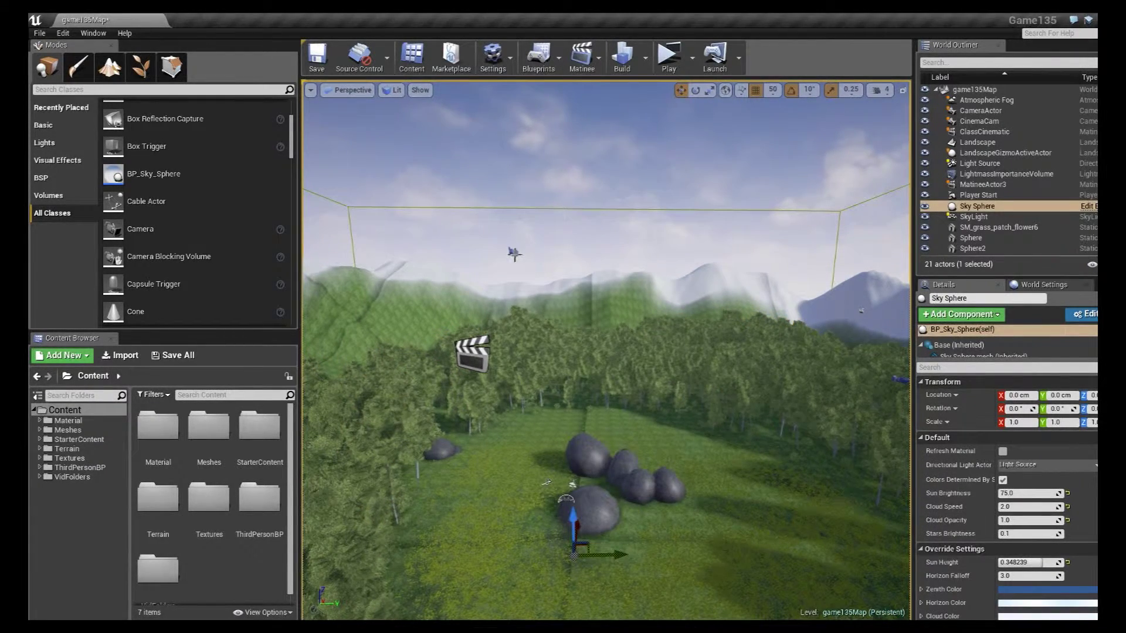
# Select the camera actor above the trees and inspect it and its preview from slightly different viewing angles
pyautogui.click(515, 254)
pyautogui.moveTo(568, 271); pyautogui.dragTo(547, 284, button='right')
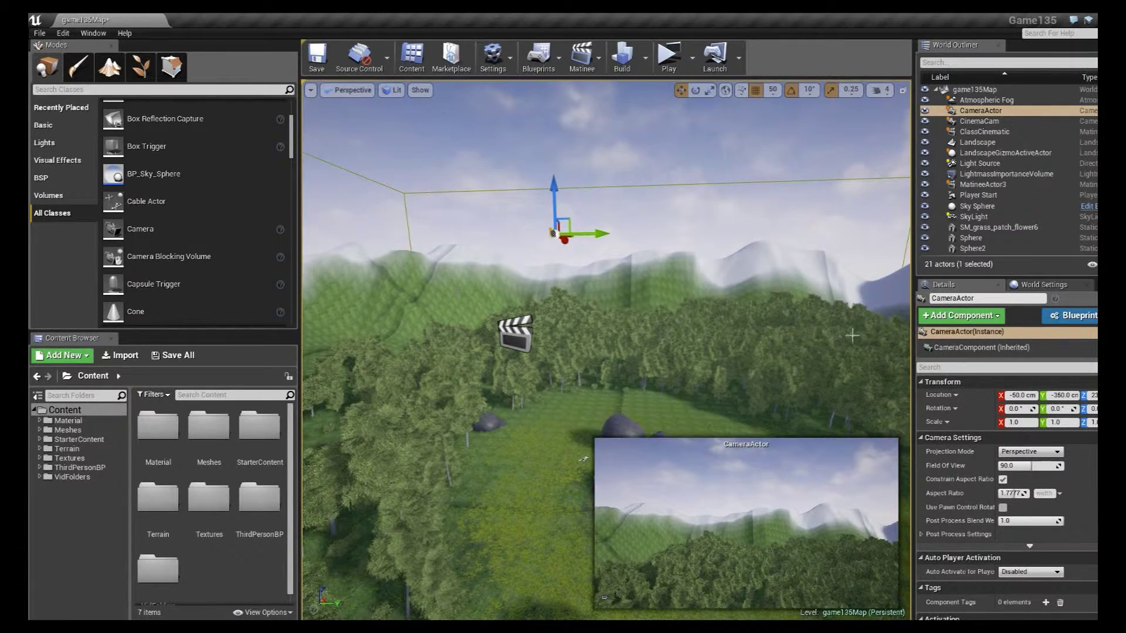
pyautogui.moveTo(793, 329); pyautogui.dragTo(817, 313, button='right')
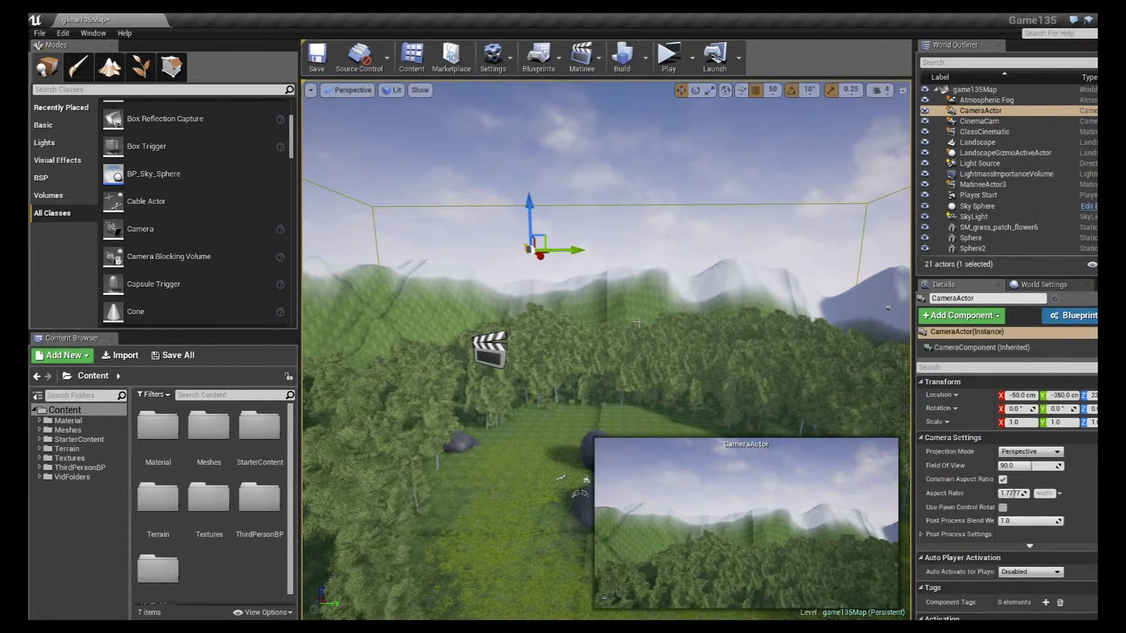
pyautogui.moveTo(724, 274); pyautogui.dragTo(710, 269, button='right')
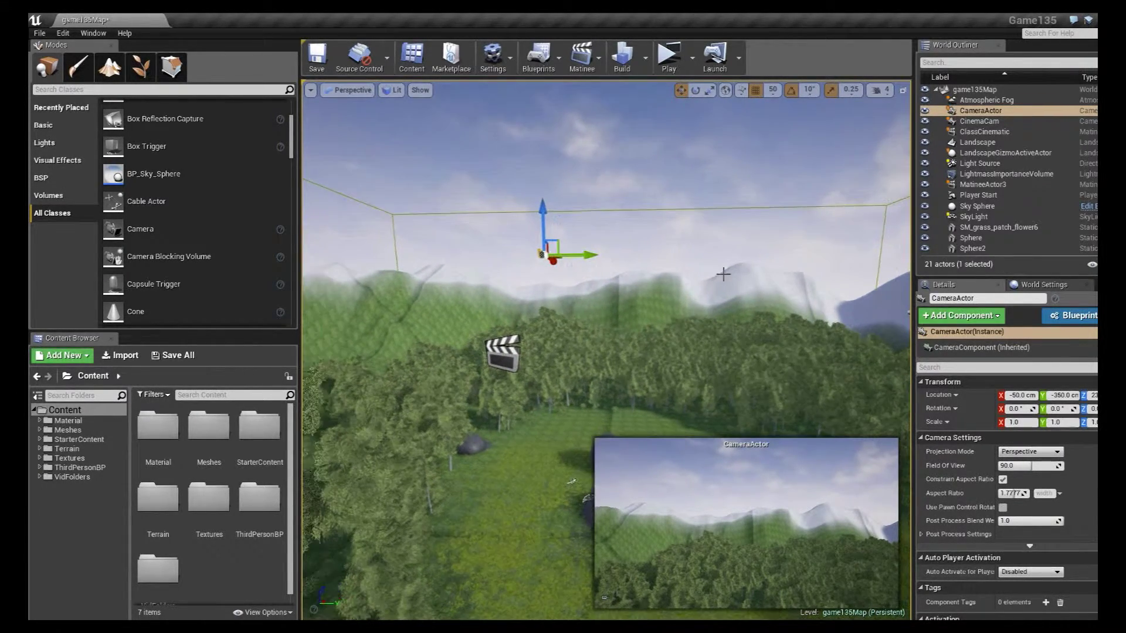
pyautogui.click(986, 111)
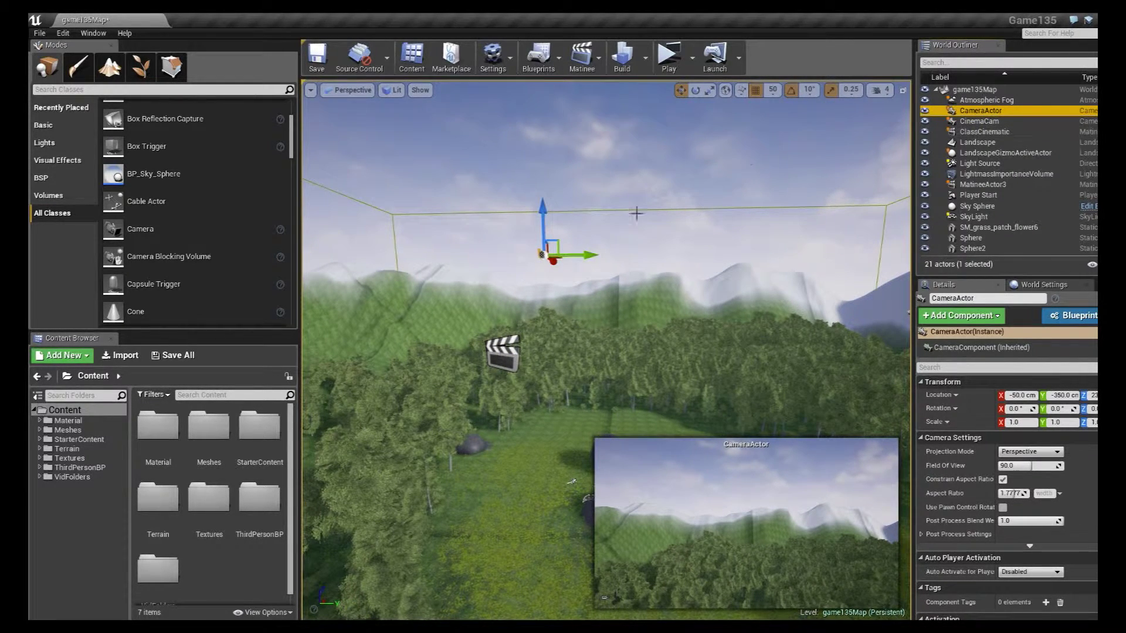
# Open MatineeActor3 in the Matinee editor at full size and add a new director group
pyautogui.click(584, 57)
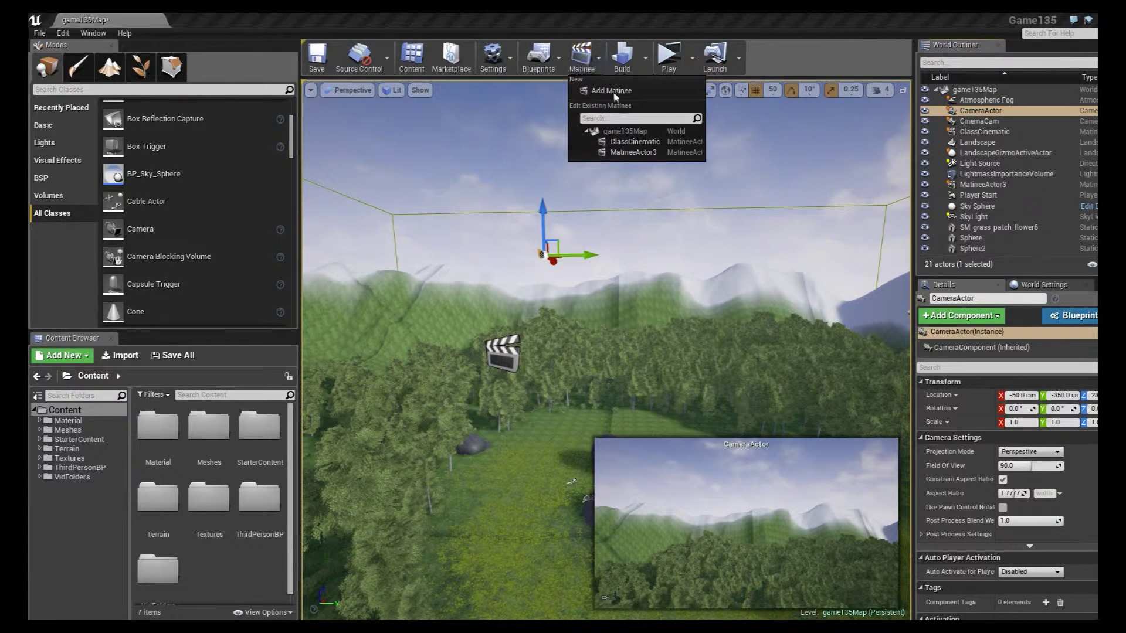
pyautogui.click(632, 153)
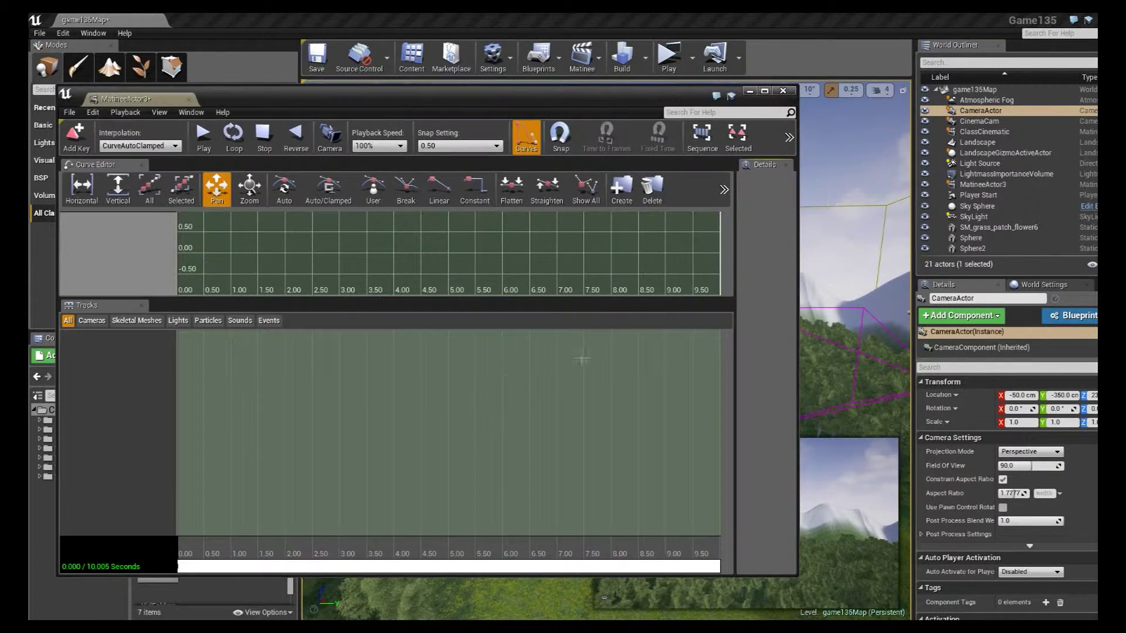
pyautogui.click(765, 90)
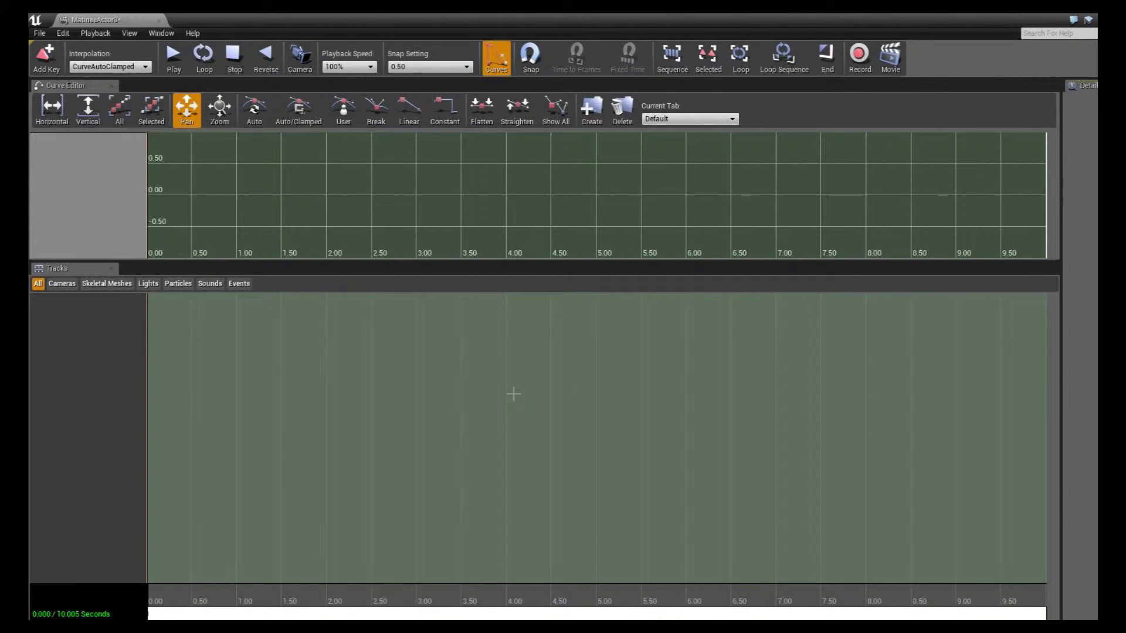
pyautogui.scroll(-4, 522, 399)
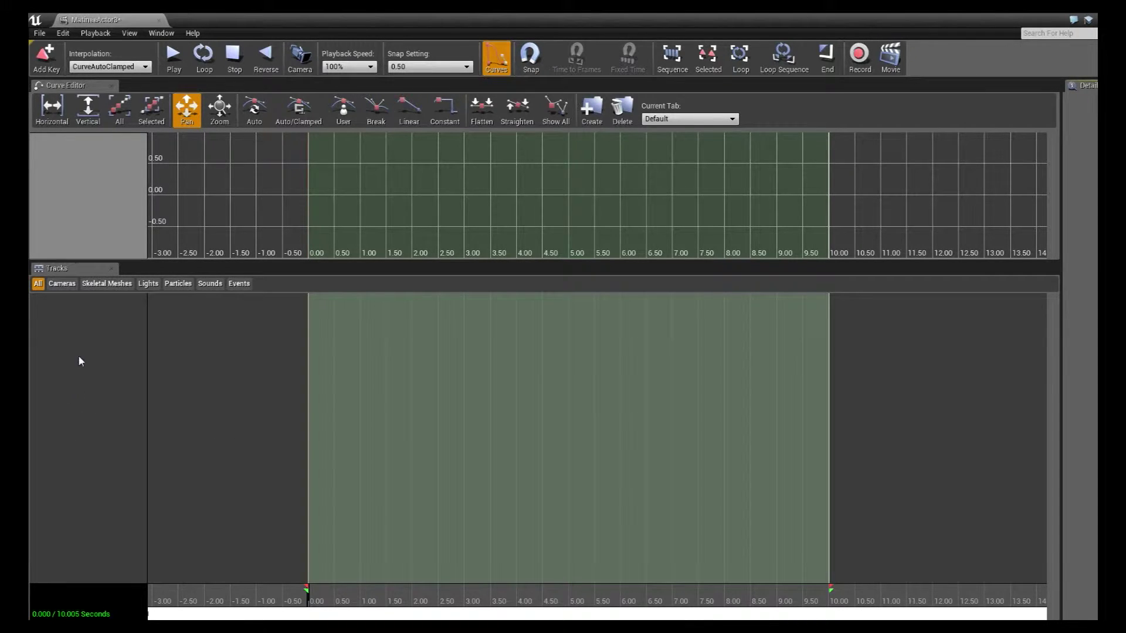
pyautogui.rightClick(87, 391)
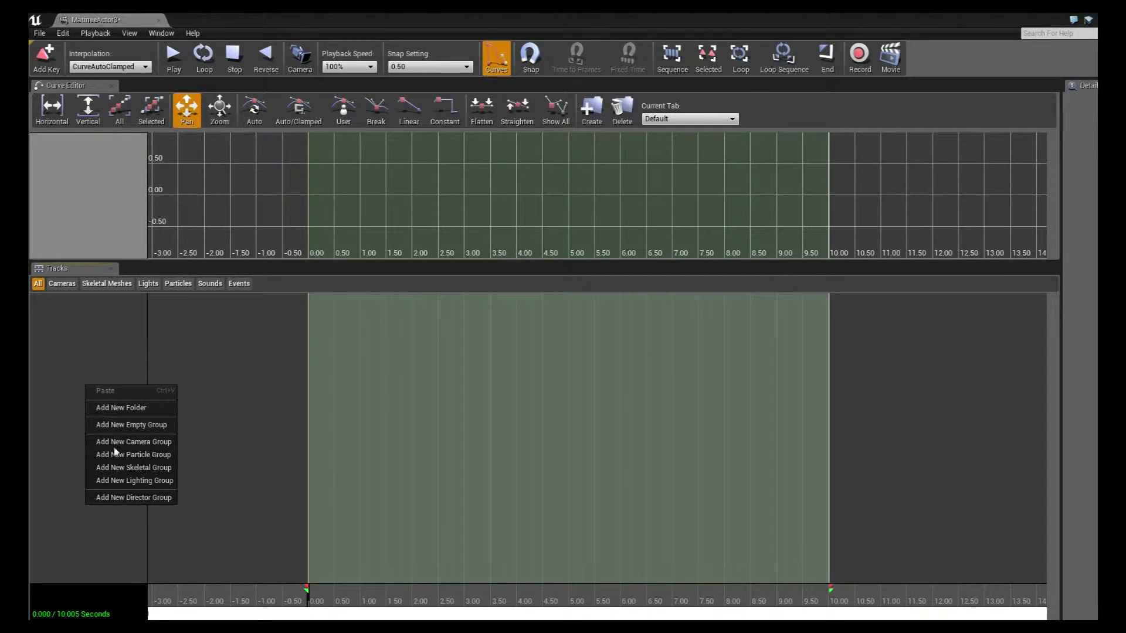
pyautogui.click(124, 498)
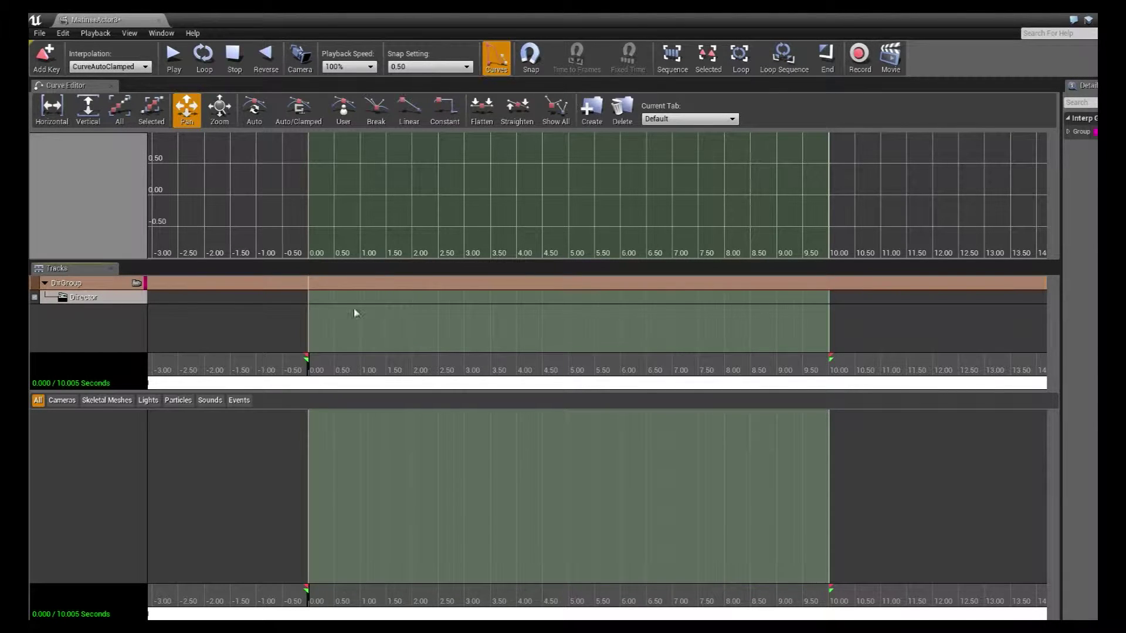
# Restore the Matinee window to its smaller size and, with CameraActor selected, add a new camera group named CinematicIntroCam
pyautogui.doubleClick(792, 19)
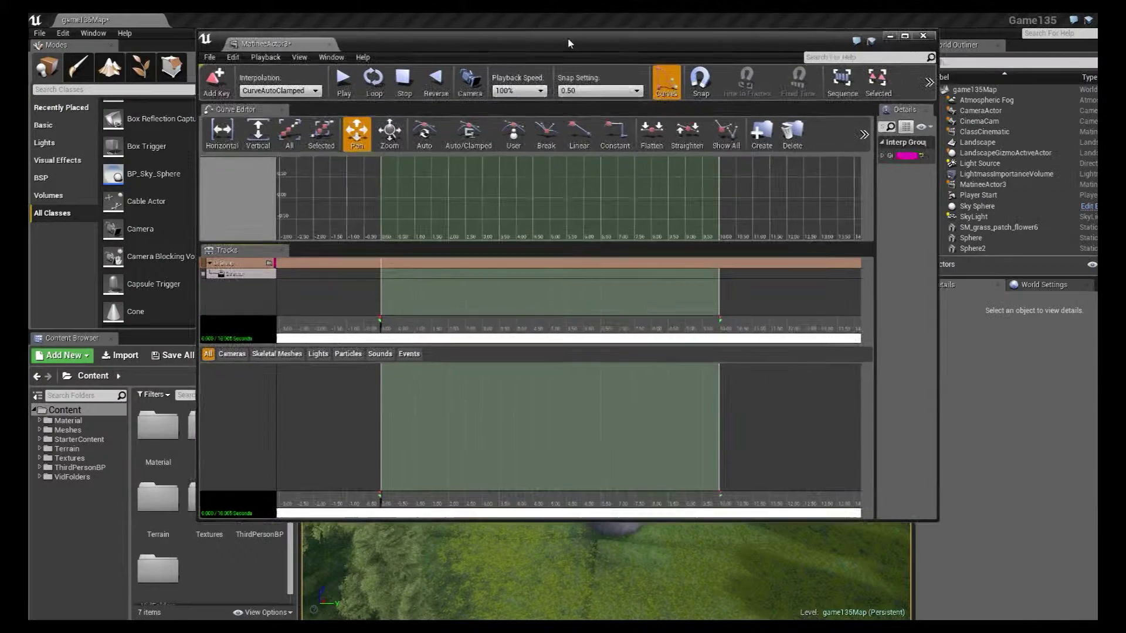
pyautogui.click(990, 111)
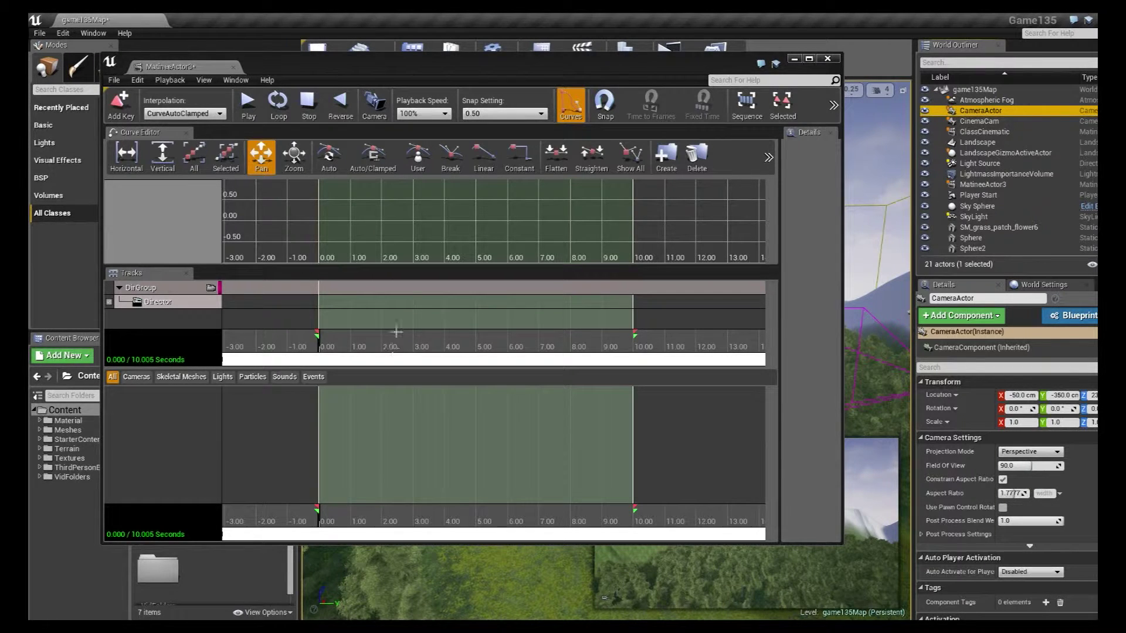
pyautogui.rightClick(145, 427)
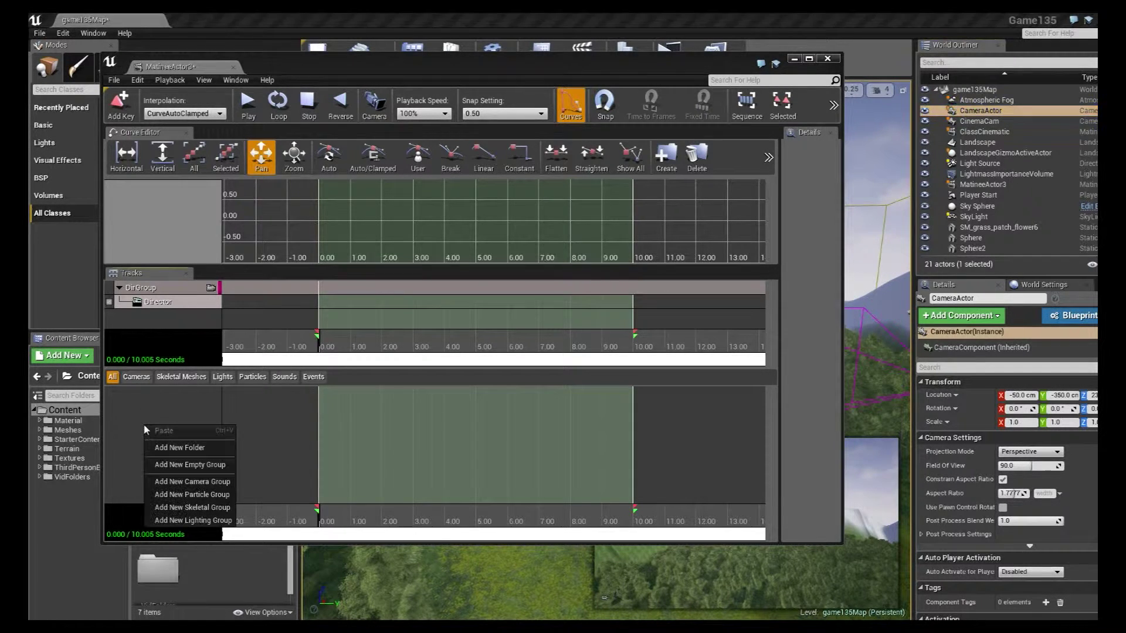
pyautogui.click(188, 482)
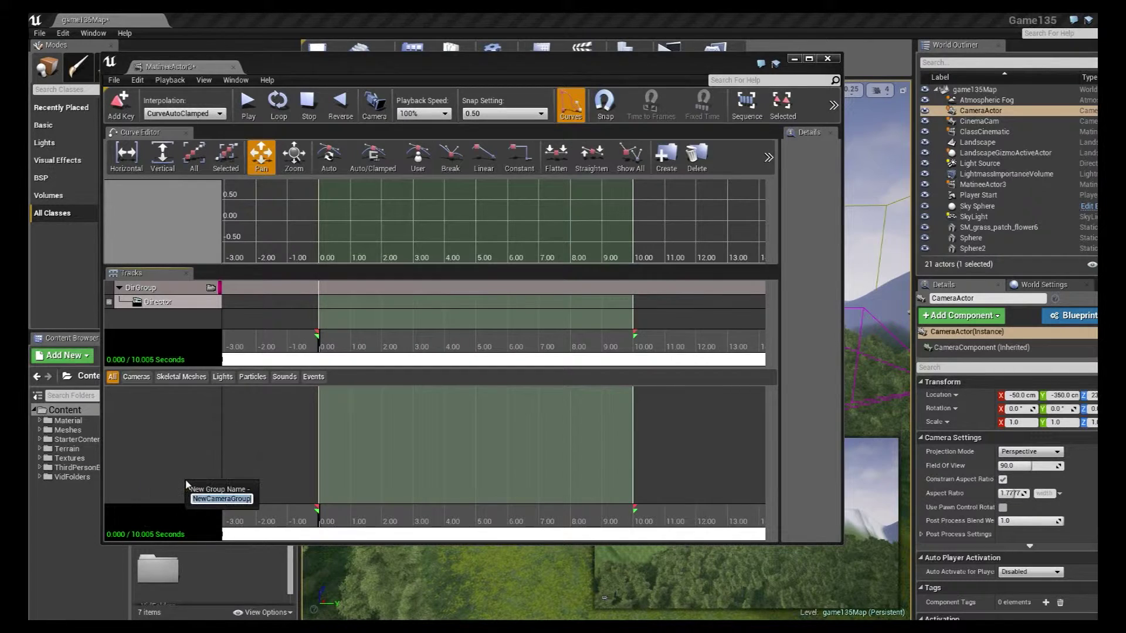
pyautogui.write('C')
pyautogui.write('inematicIntroCam')
pyautogui.press('Return')
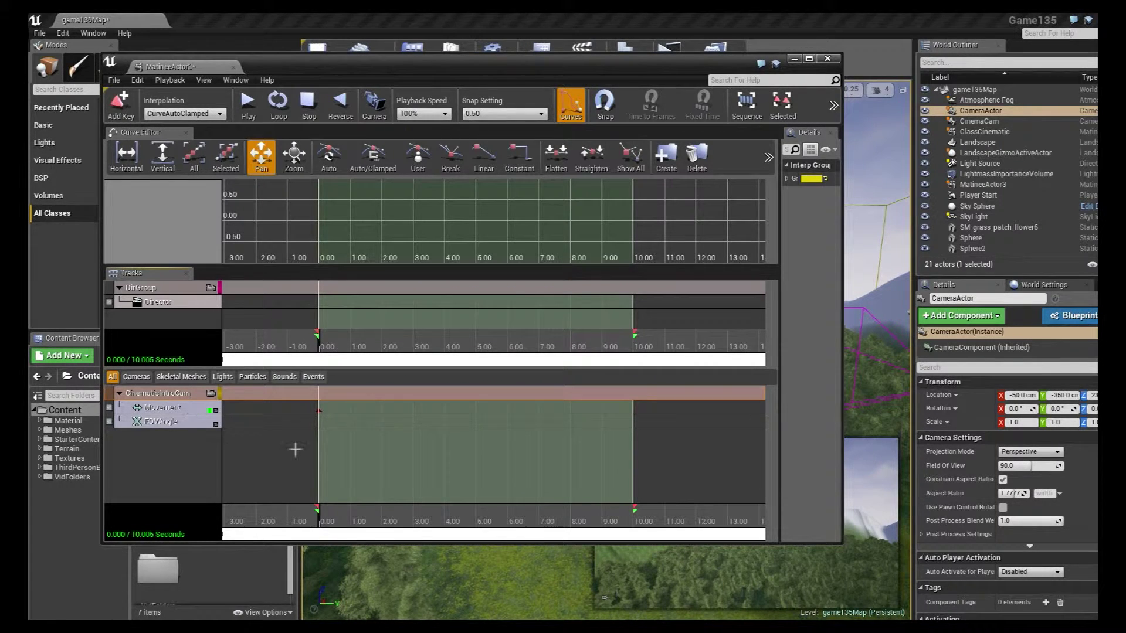
# Examine the movement key at 0 seconds and the tracks of the CinematicIntroCam group
pyautogui.click(317, 411)
pyautogui.click(365, 522)
pyautogui.moveTo(372, 518); pyautogui.dragTo(286, 522)
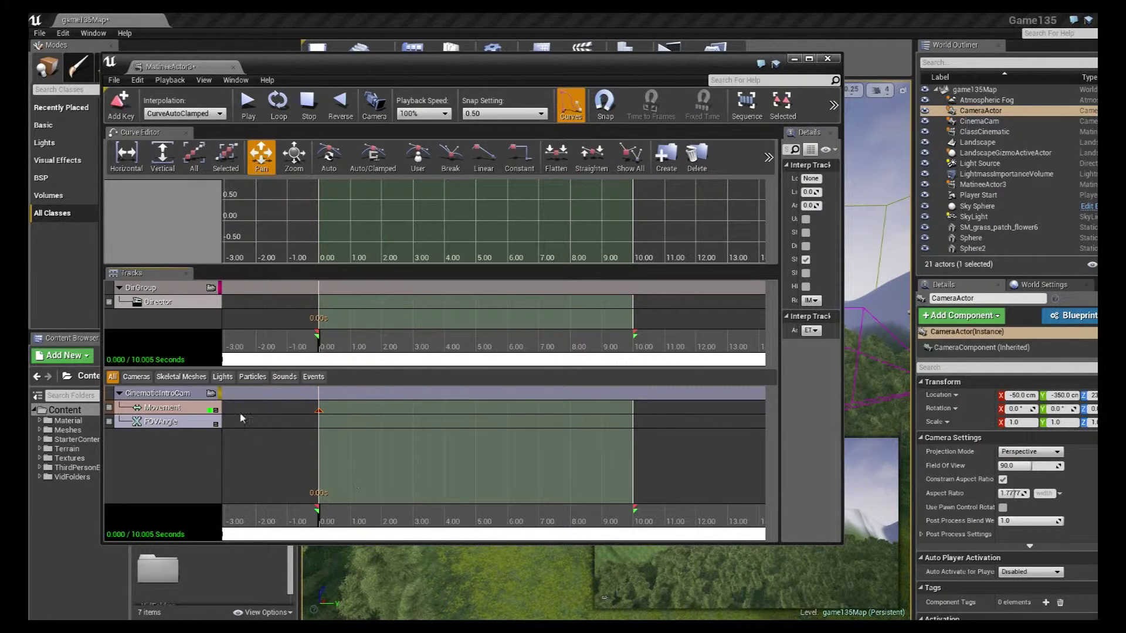
pyautogui.click(162, 394)
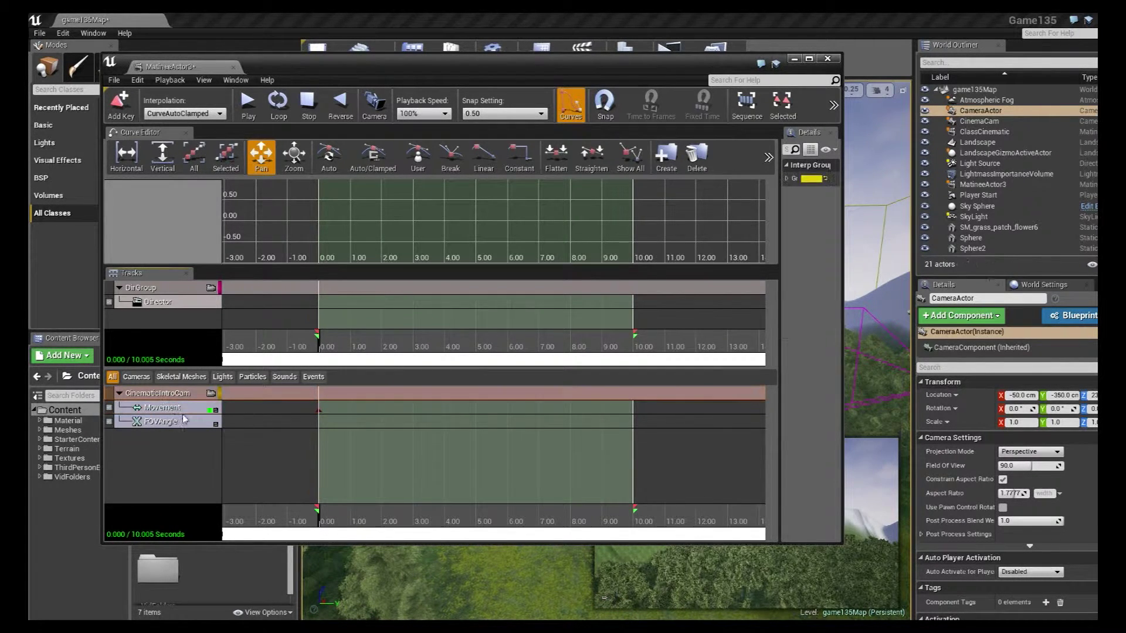
# Add a key at 0 seconds on the Director track that cuts to the CinematicIntroCam group
pyautogui.click(171, 305)
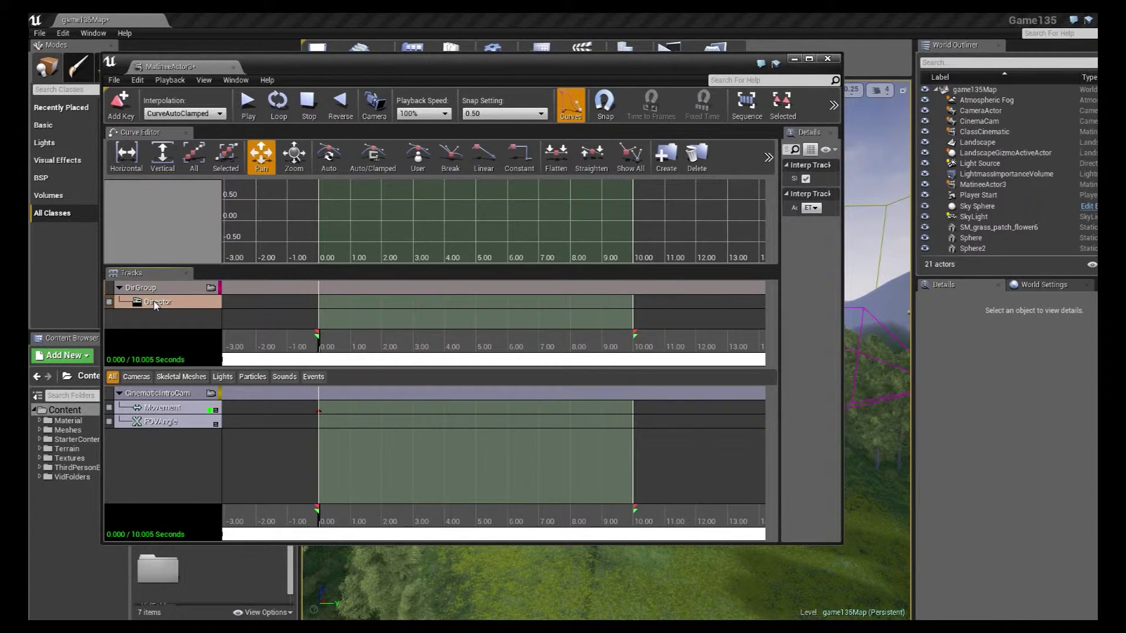
pyautogui.hotkey('ctrl', 'x')
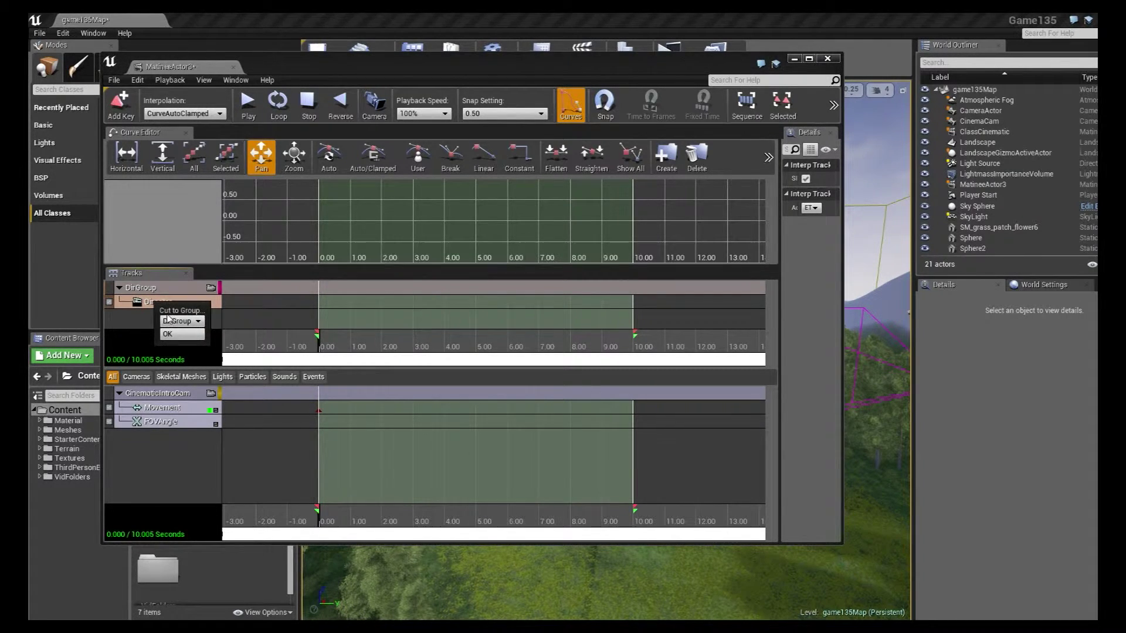
pyautogui.click(200, 322)
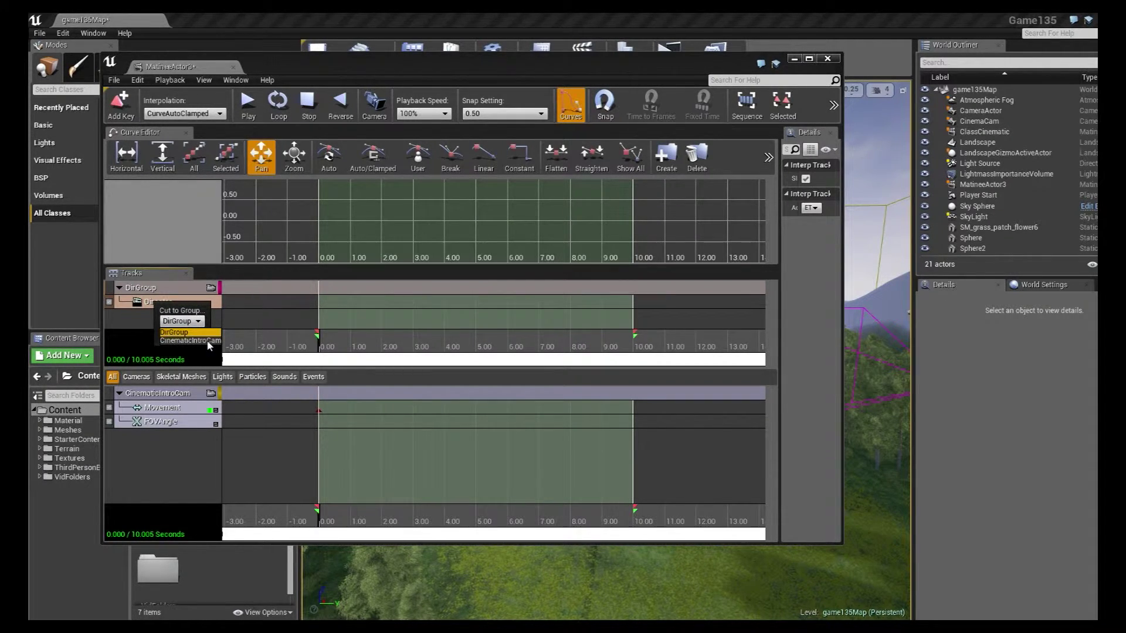
pyautogui.click(207, 341)
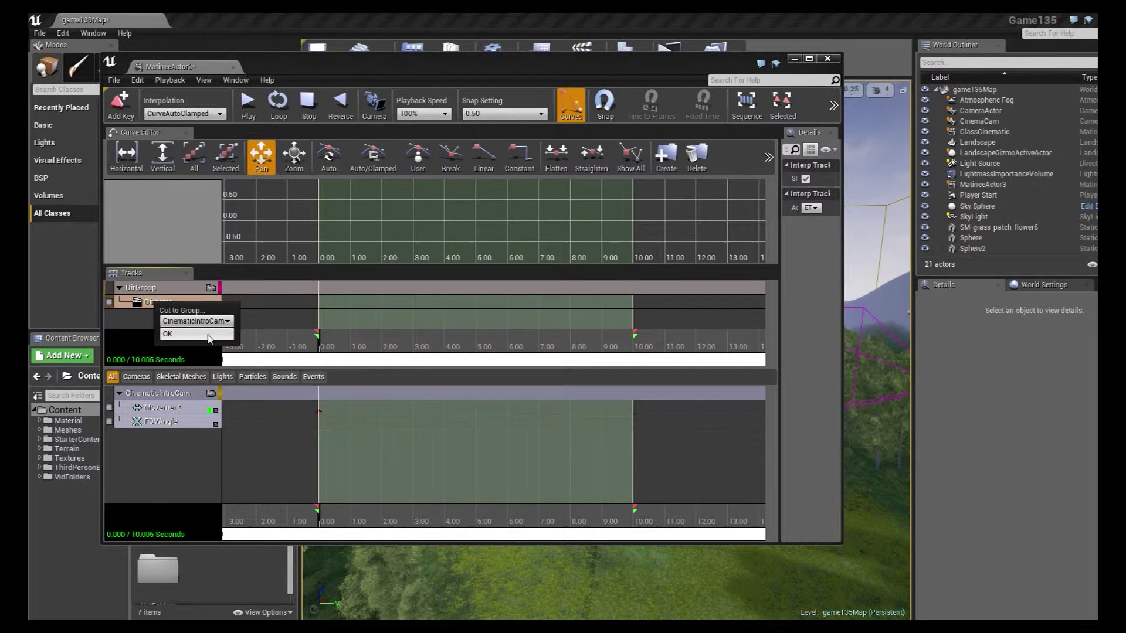
pyautogui.click(208, 334)
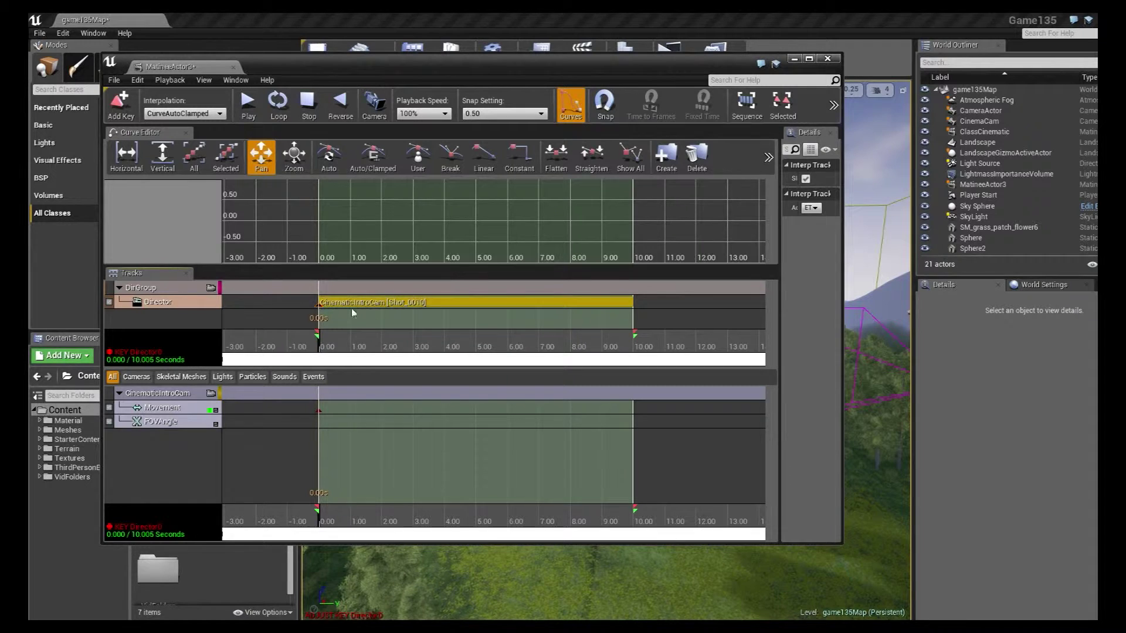
# Move and narrow the Matinee window to uncover the viewport, and bring the camera actor and clearing into view beside it
pyautogui.moveTo(327, 520); pyautogui.dragTo(294, 513)
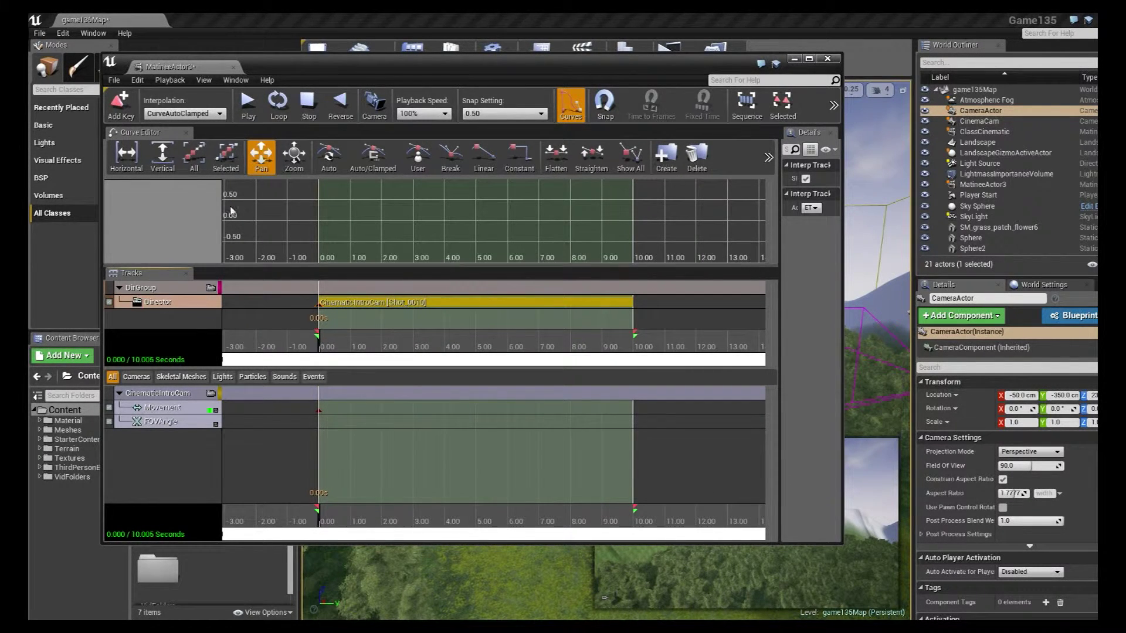
pyautogui.moveTo(895, 297); pyautogui.dragTo(852, 294, button='right')
pyautogui.moveTo(548, 66); pyautogui.dragTo(474, 94)
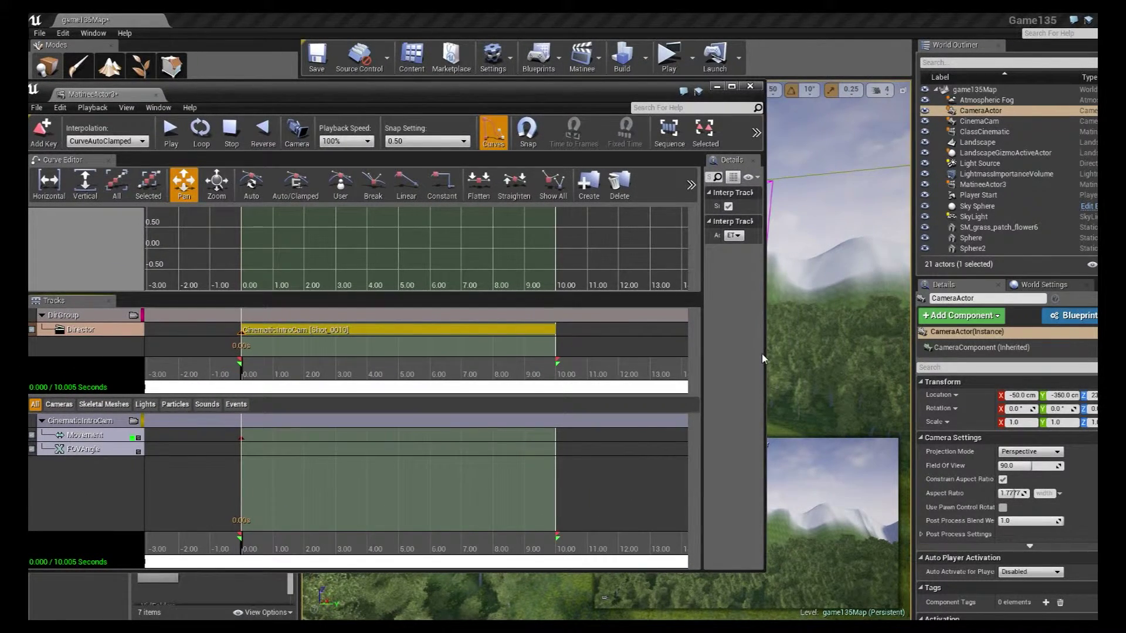
pyautogui.moveTo(763, 359); pyautogui.dragTo(546, 359)
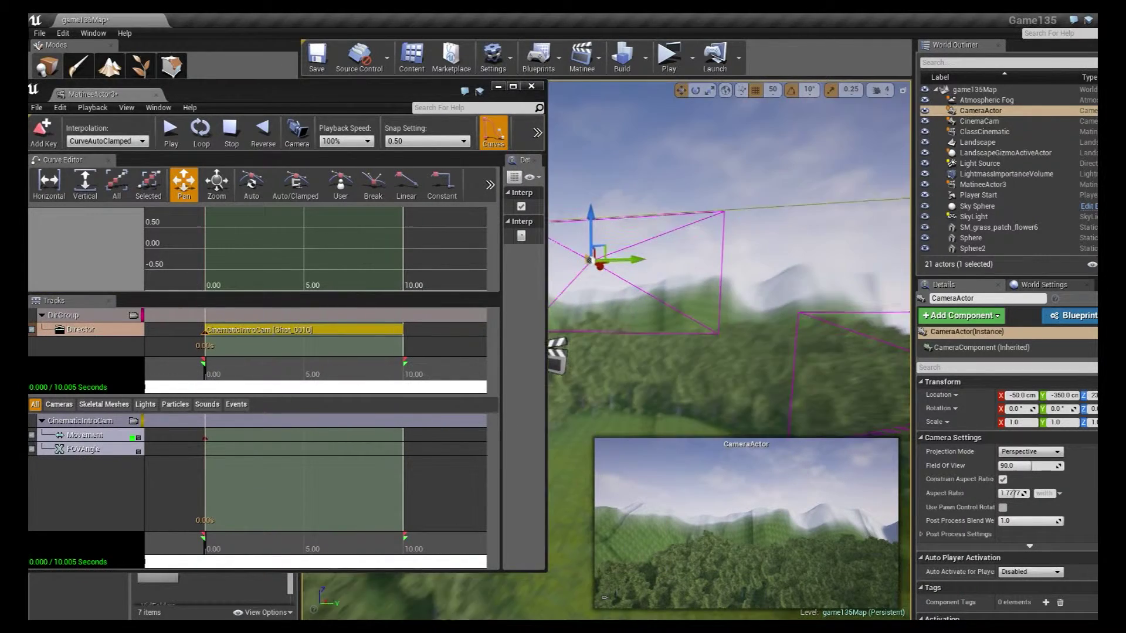
pyautogui.moveTo(729, 258); pyautogui.dragTo(794, 285, button='right')
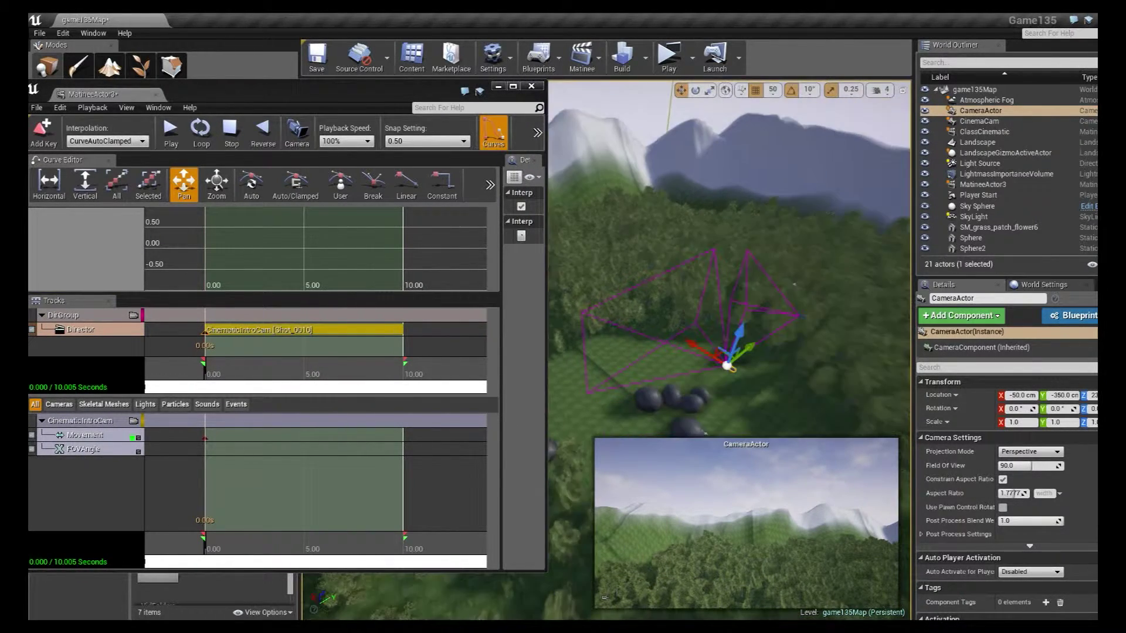
pyautogui.moveTo(727, 352); pyautogui.dragTo(727, 351, button='right')
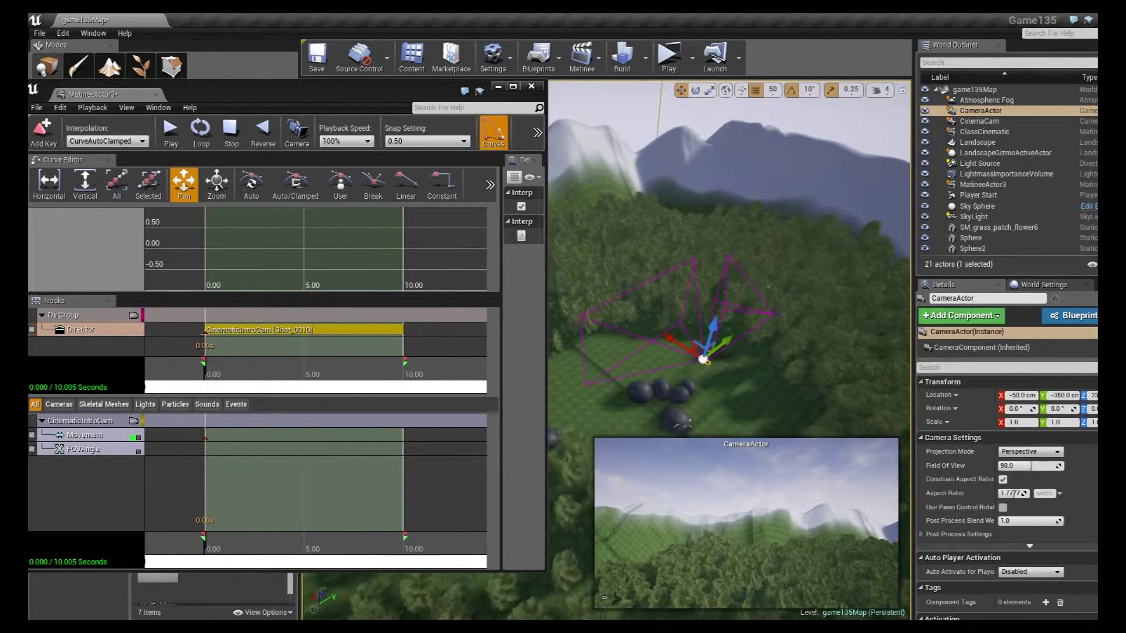
# Select and deselect the Movement track's key at 0 seconds, and move the camera actor along X to -1400 cm
pyautogui.click(204, 437)
pyautogui.press('Return')
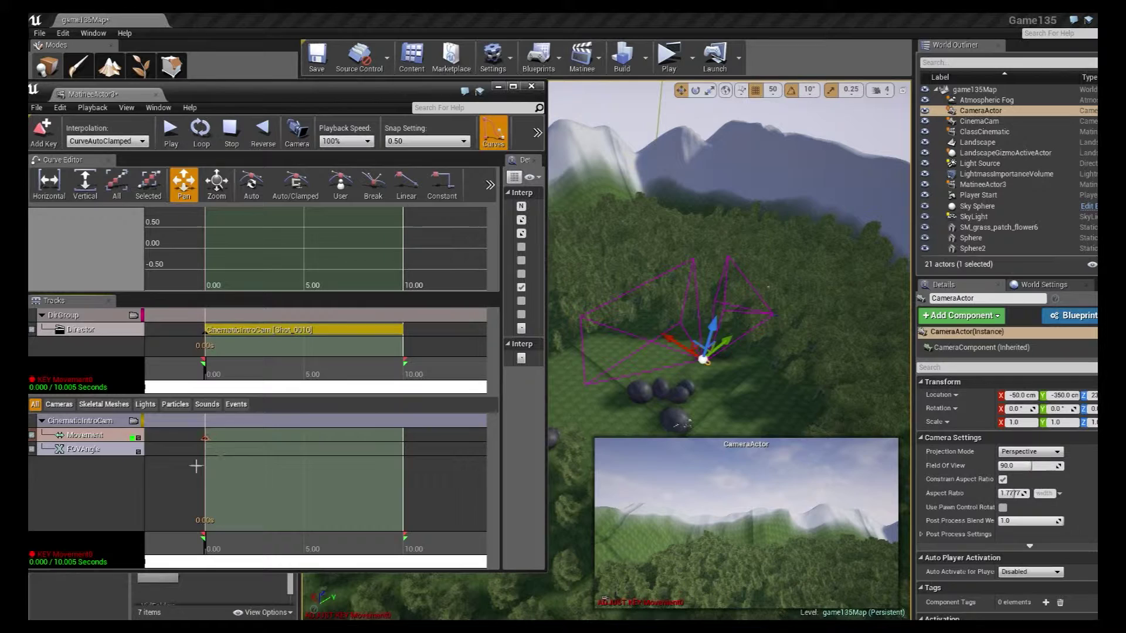
pyautogui.click(195, 466)
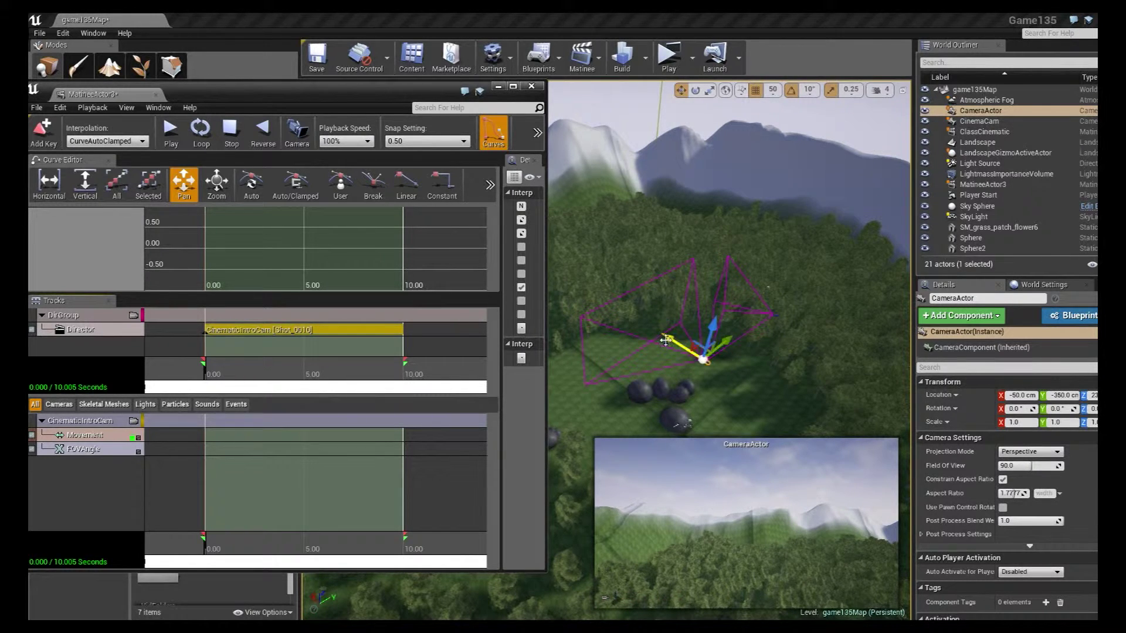
pyautogui.moveTo(667, 340); pyautogui.dragTo(594, 328)
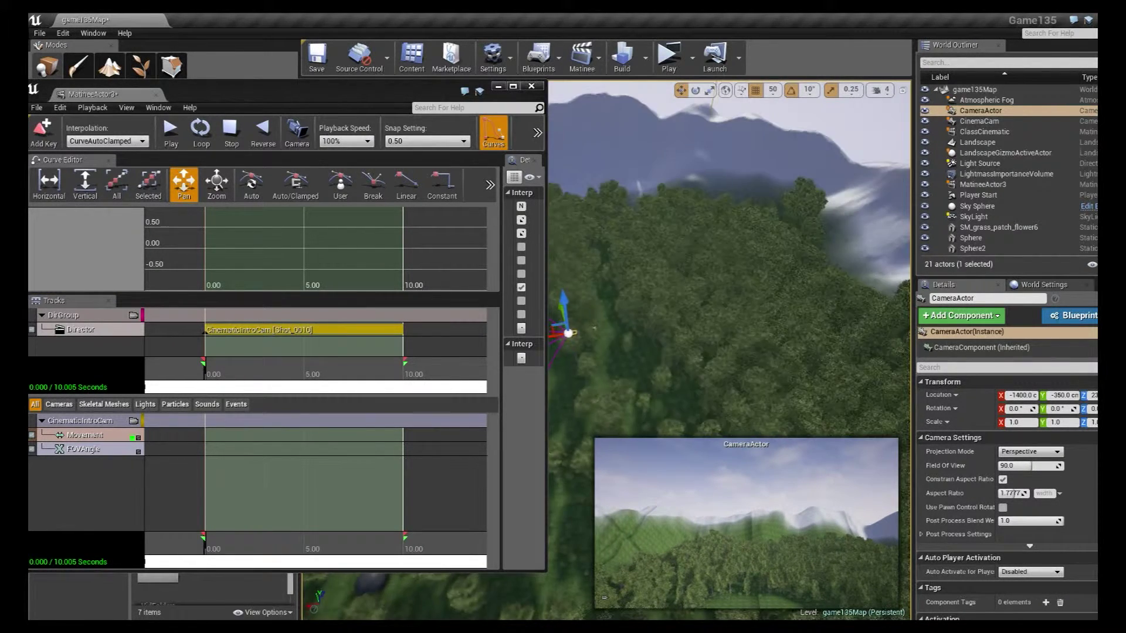
pyautogui.moveTo(821, 405); pyautogui.dragTo(726, 376, button='right')
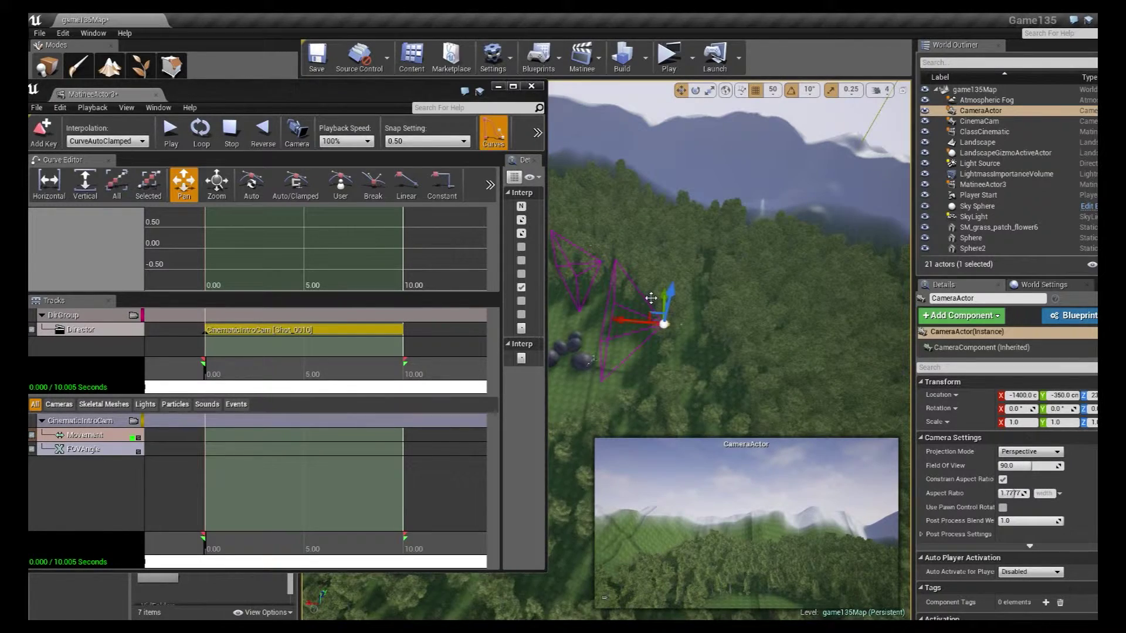
pyautogui.click(667, 327)
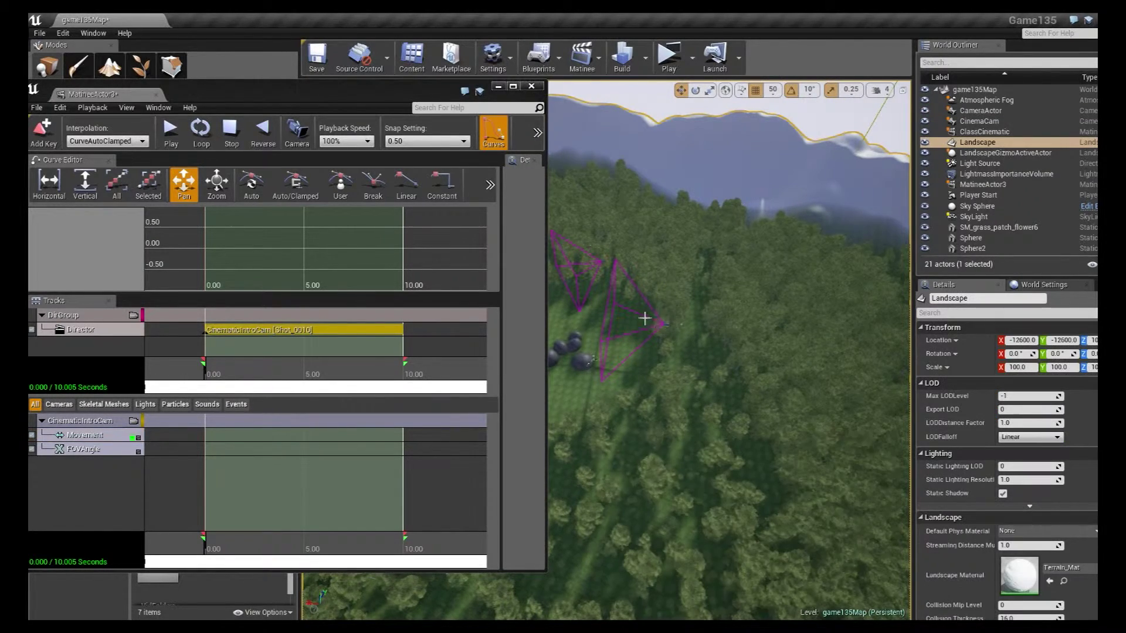
# Select CameraActor and move it back along X, away from the clearing, to -5650 cm
pyautogui.click(665, 322)
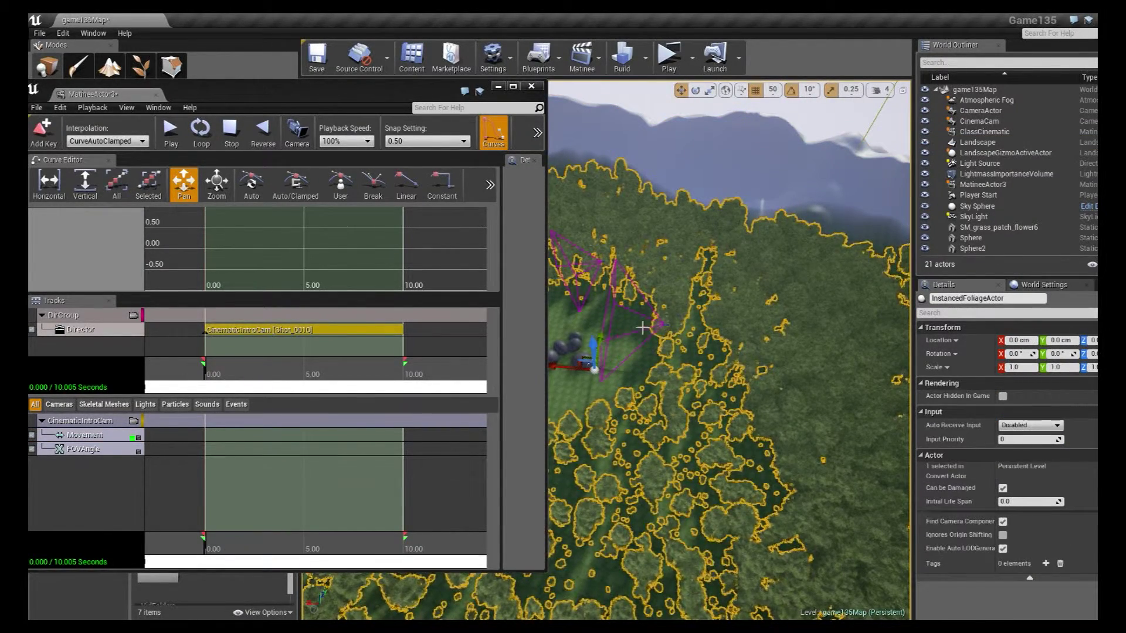
pyautogui.click(648, 328)
pyautogui.click(981, 110)
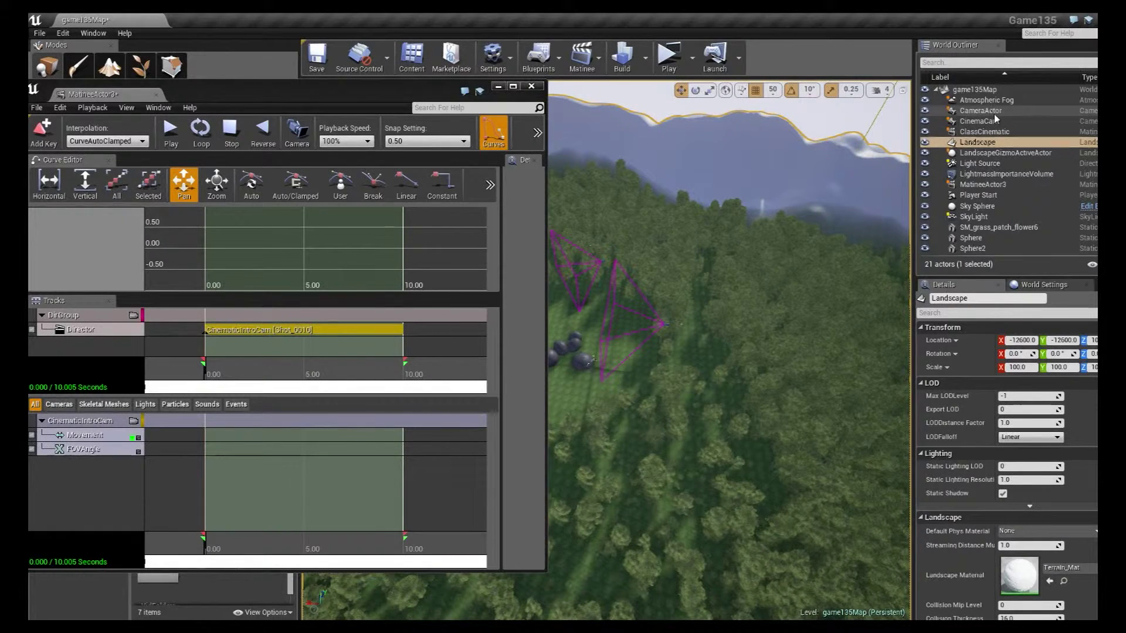
pyautogui.moveTo(665, 323); pyautogui.dragTo(886, 347)
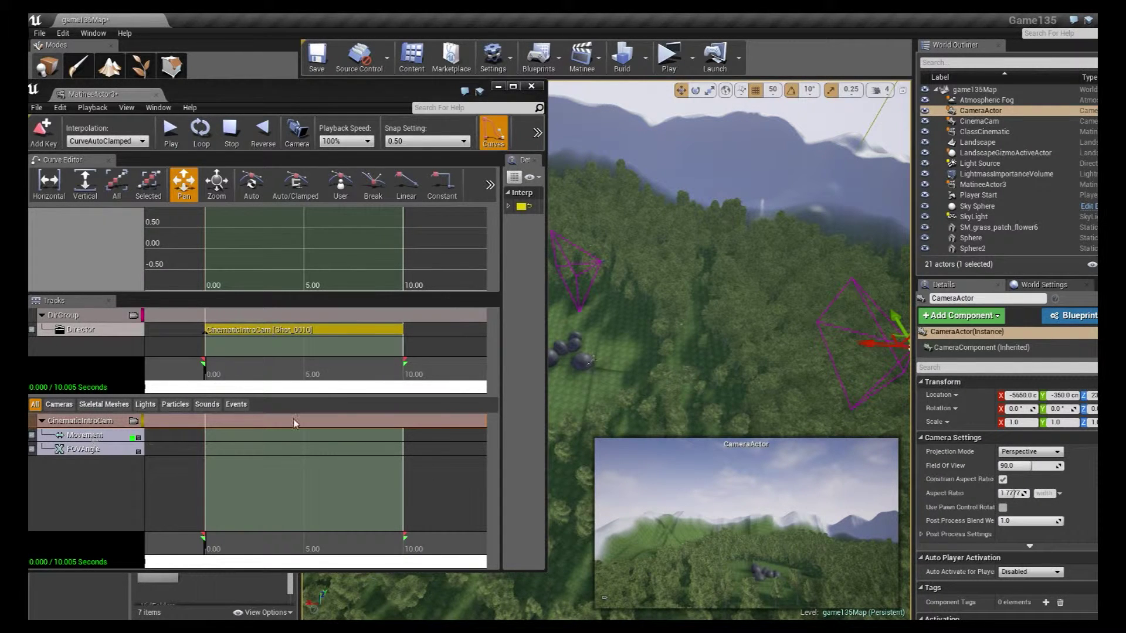
# Add a key at 0 seconds on the Movement track of the CinematicIntroCam group
pyautogui.moveTo(250, 551)
pyautogui.mouseDown()
pyautogui.moveTo(355, 549)
pyautogui.moveTo(269, 550)
pyautogui.mouseUp()
pyautogui.click(200, 543)
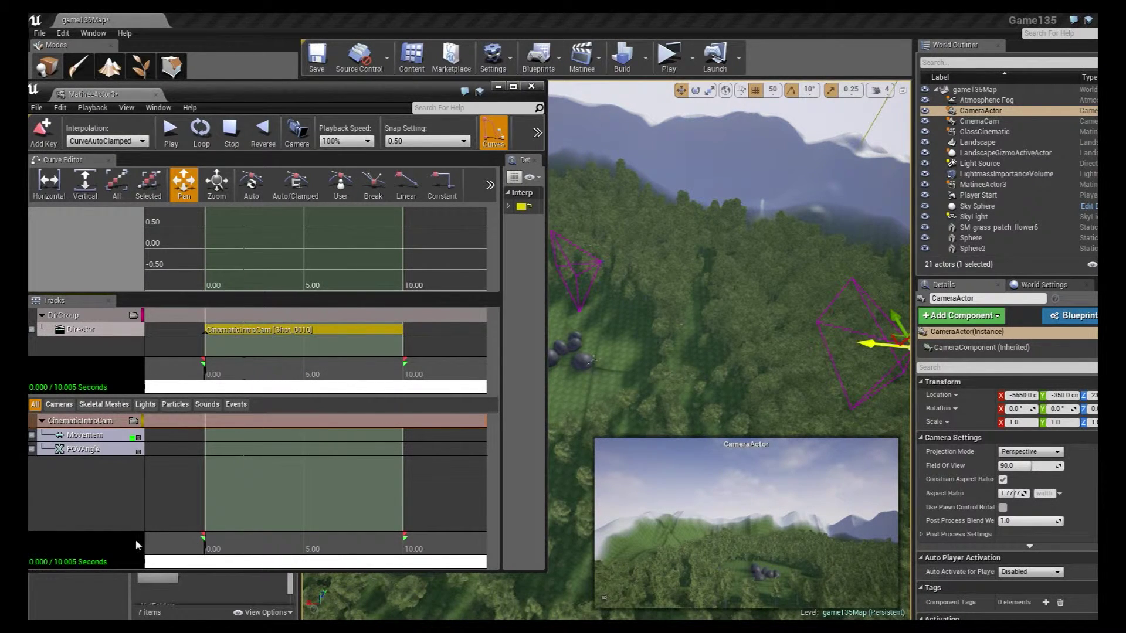
pyautogui.click(88, 435)
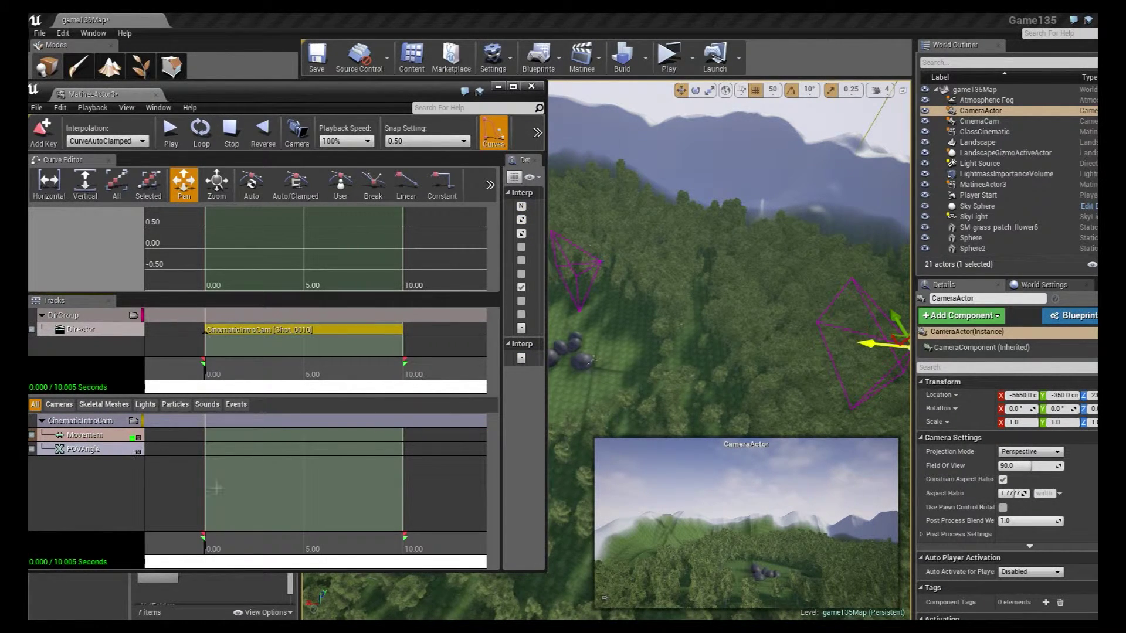
pyautogui.press('Return')
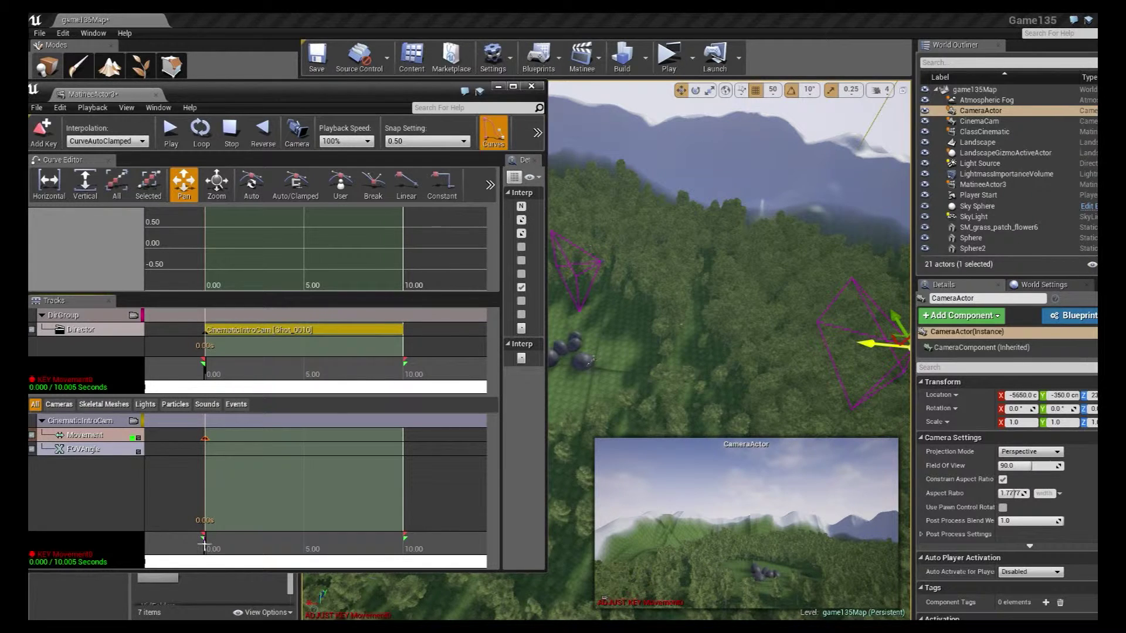
# Set the Matinee time to the sequence end at 10.005 seconds and move the camera actor along X to 3100 cm
pyautogui.moveTo(206, 552); pyautogui.dragTo(431, 554)
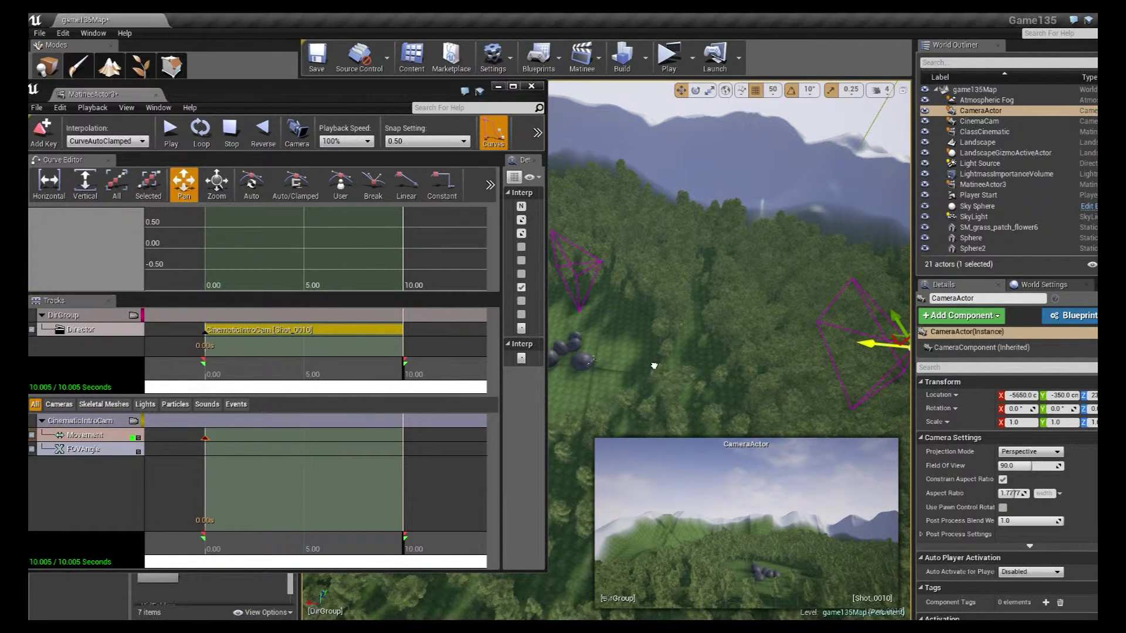
pyautogui.press('f')
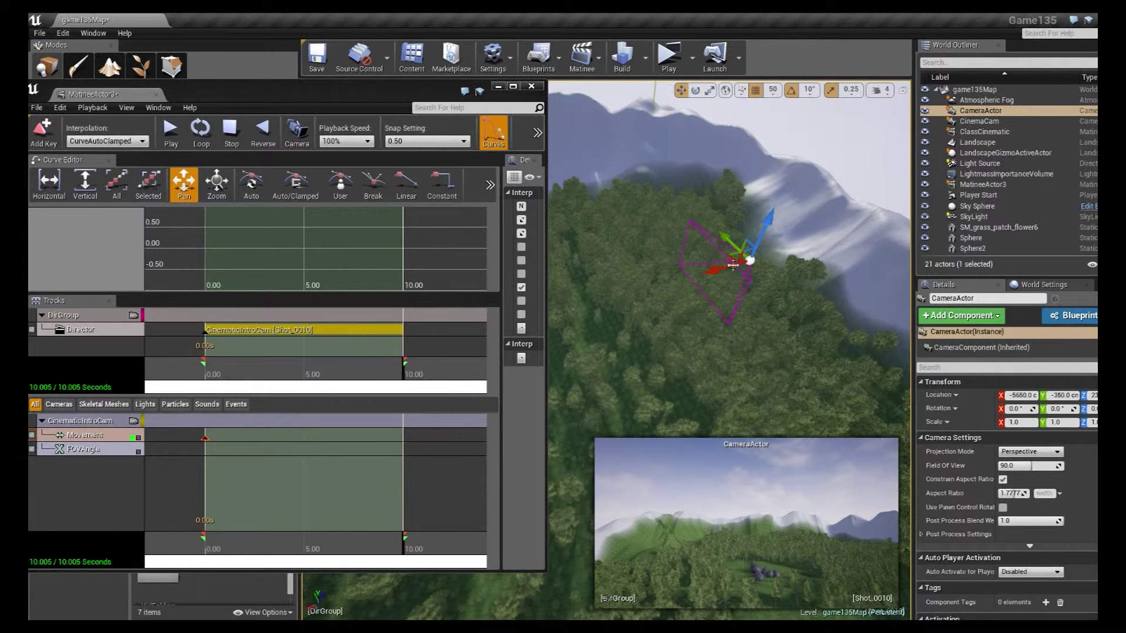
pyautogui.moveTo(728, 267); pyautogui.dragTo(549, 317)
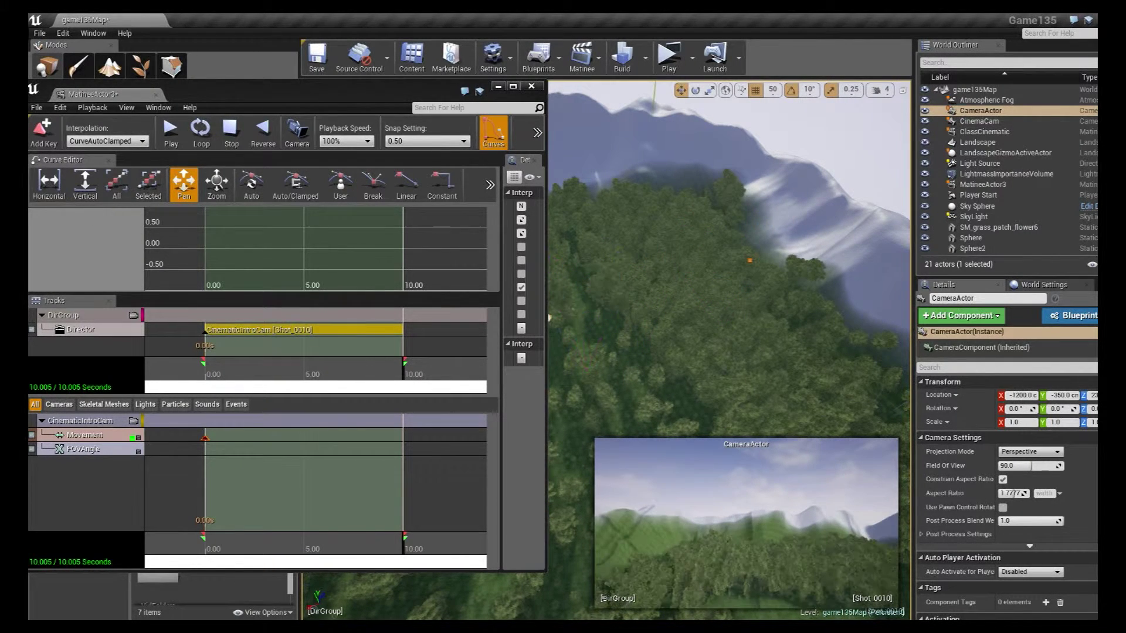
pyautogui.press('f')
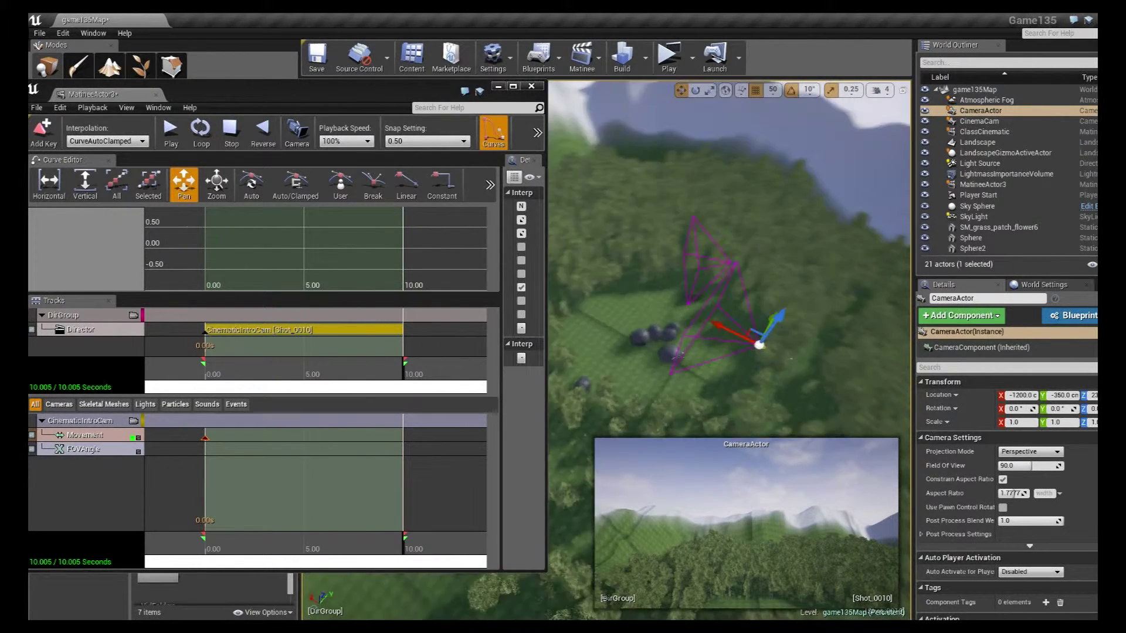
pyautogui.moveTo(703, 314); pyautogui.dragTo(503, 250)
pyautogui.press('f')
# Turn the camera actor about its vertical axis and add a Movement key for this pose at 10.005 seconds
pyautogui.press('e')
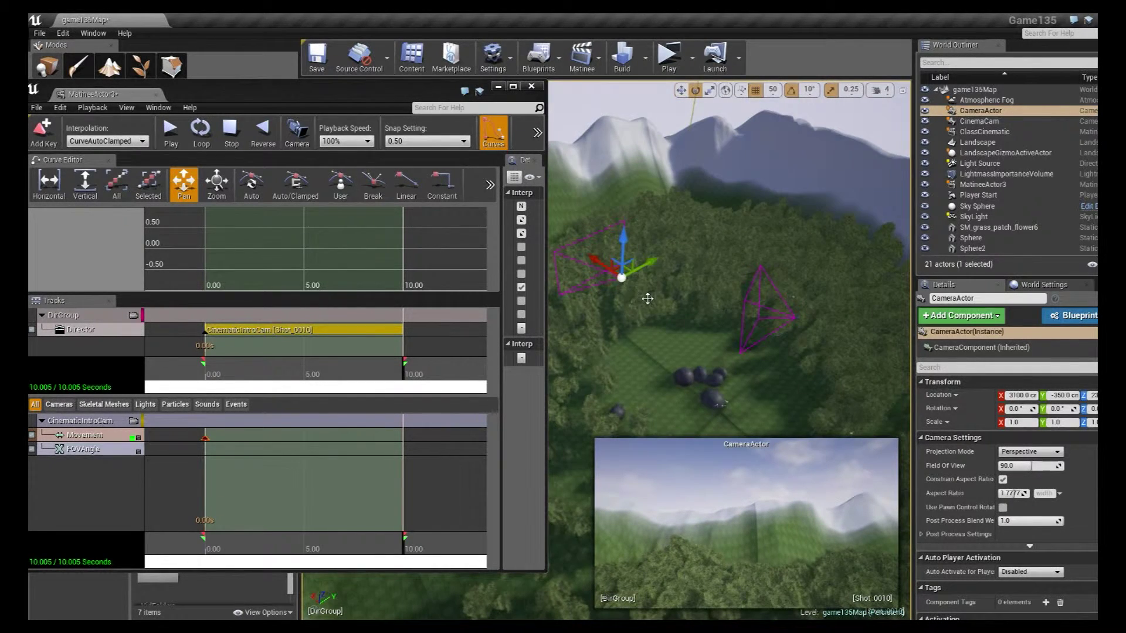
pyautogui.moveTo(651, 320); pyautogui.dragTo(718, 322)
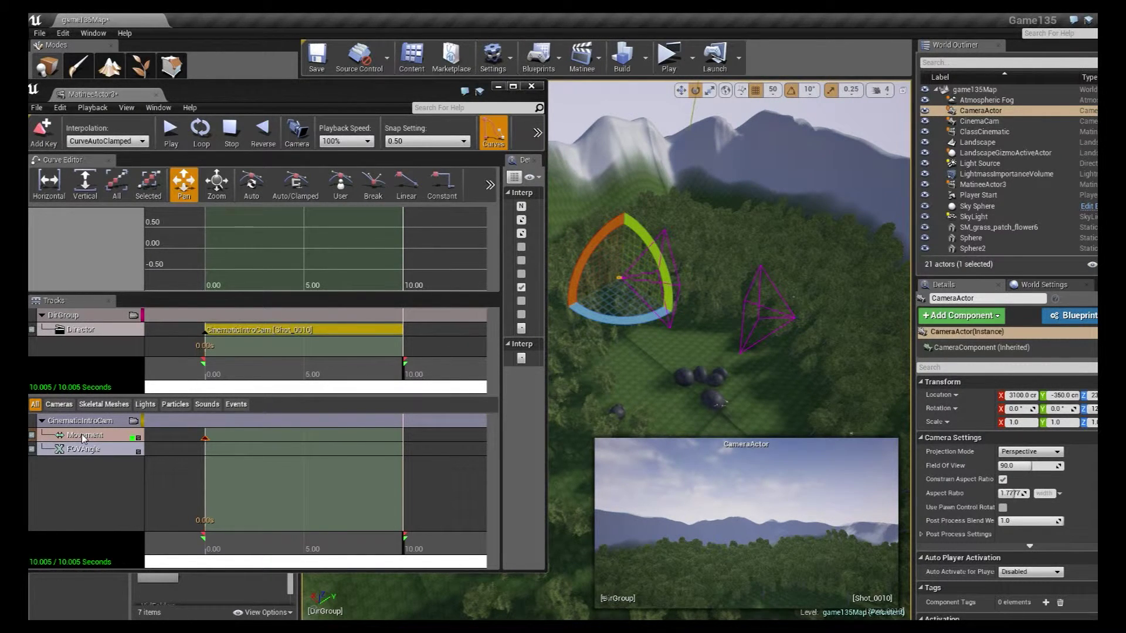
pyautogui.press('End')
pyautogui.press('Return')
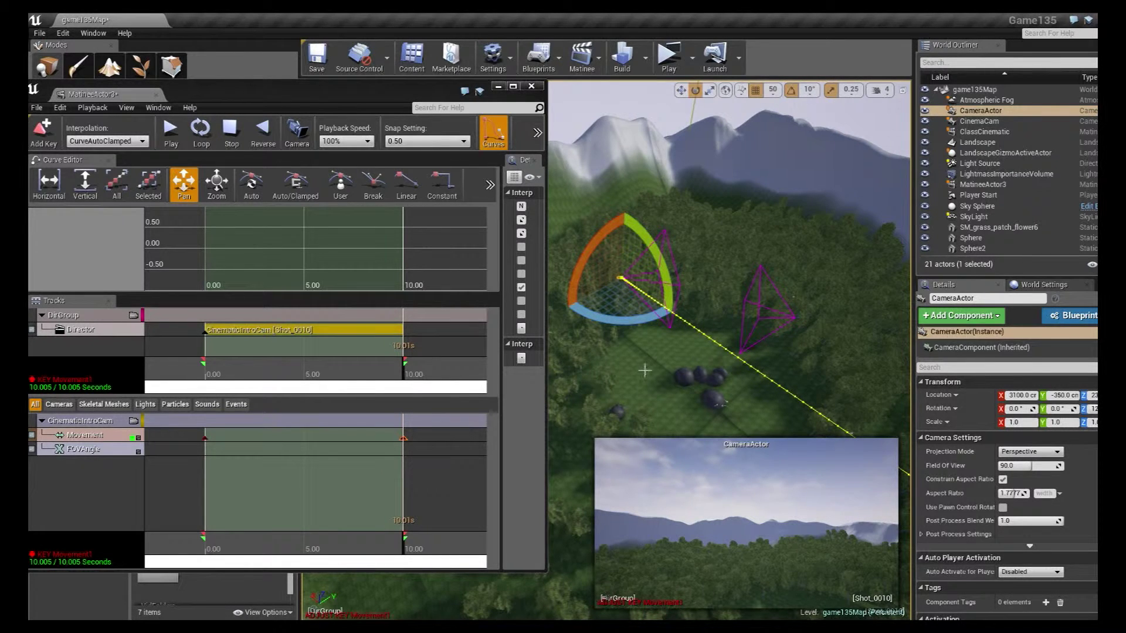
# Check the camera's path across the clearing, then close the Matinee editor and save the map
pyautogui.moveTo(645, 371); pyautogui.dragTo(702, 354, button='right')
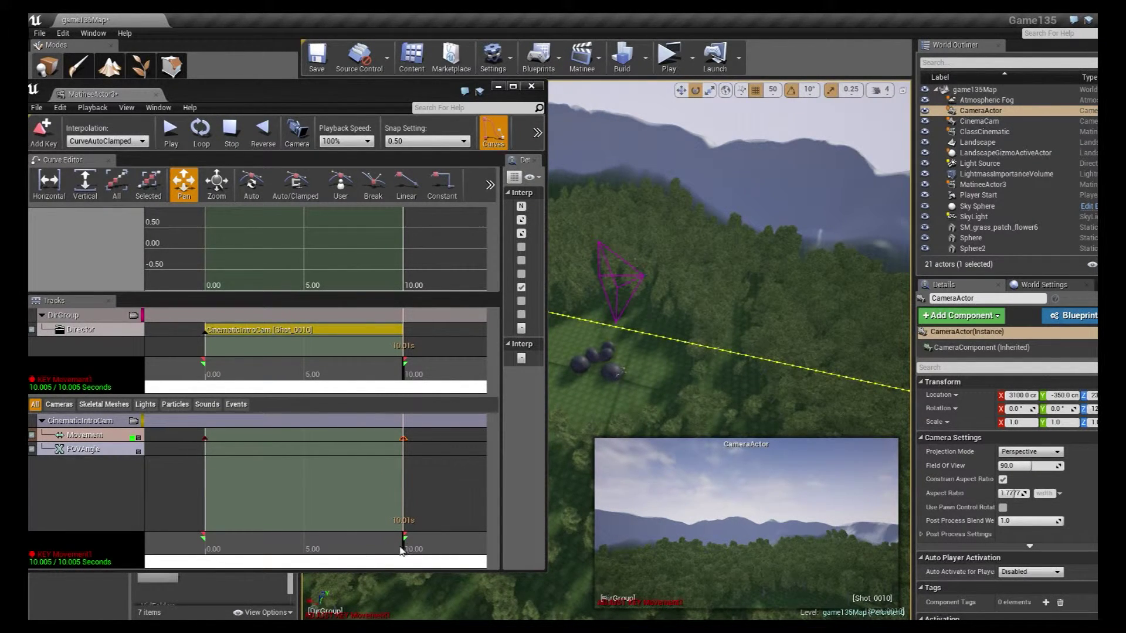
pyautogui.moveTo(401, 550); pyautogui.dragTo(427, 545)
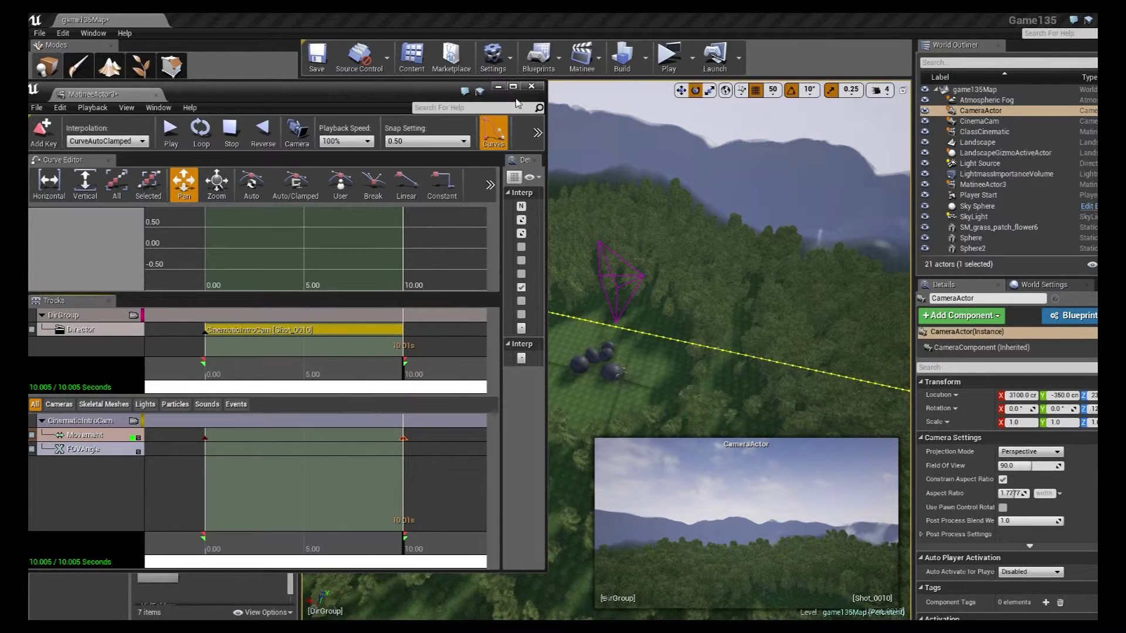
pyautogui.click(532, 86)
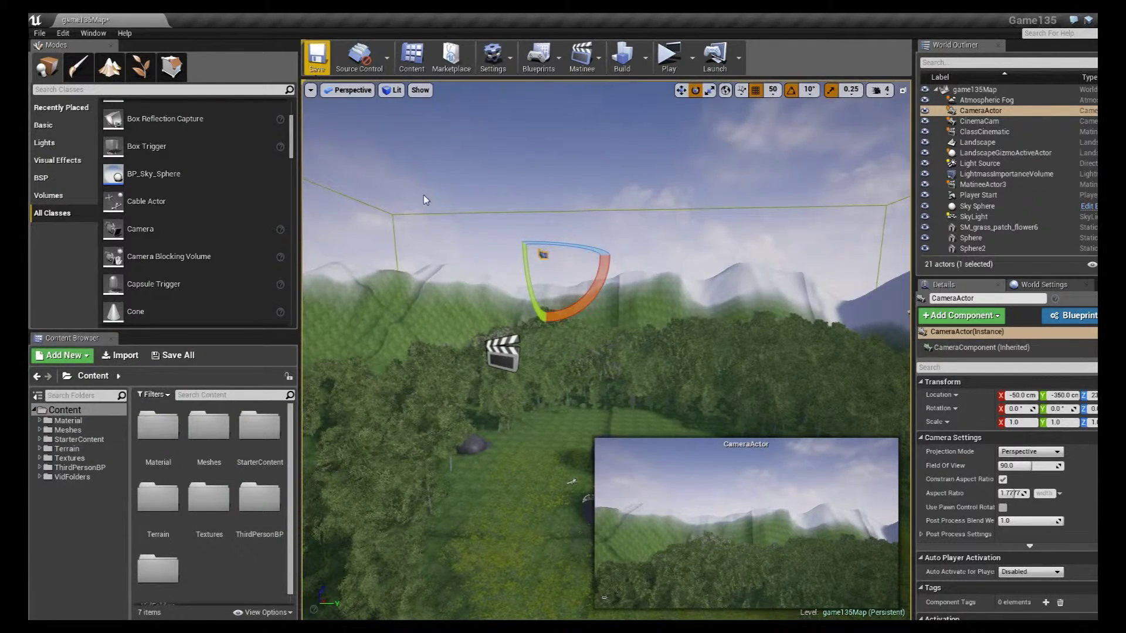
pyautogui.click(316, 57)
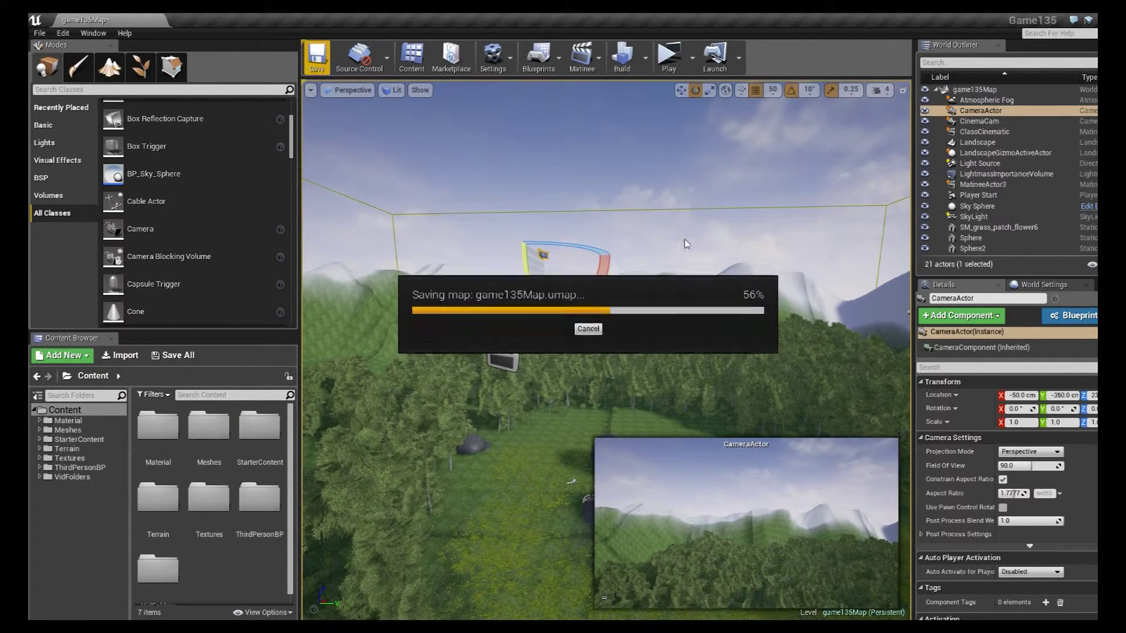
# Select the ClassCinematic Matinee actor and turn off its Play on Level Load option
pyautogui.moveTo(606, 350); pyautogui.dragTo(516, 358, button='right')
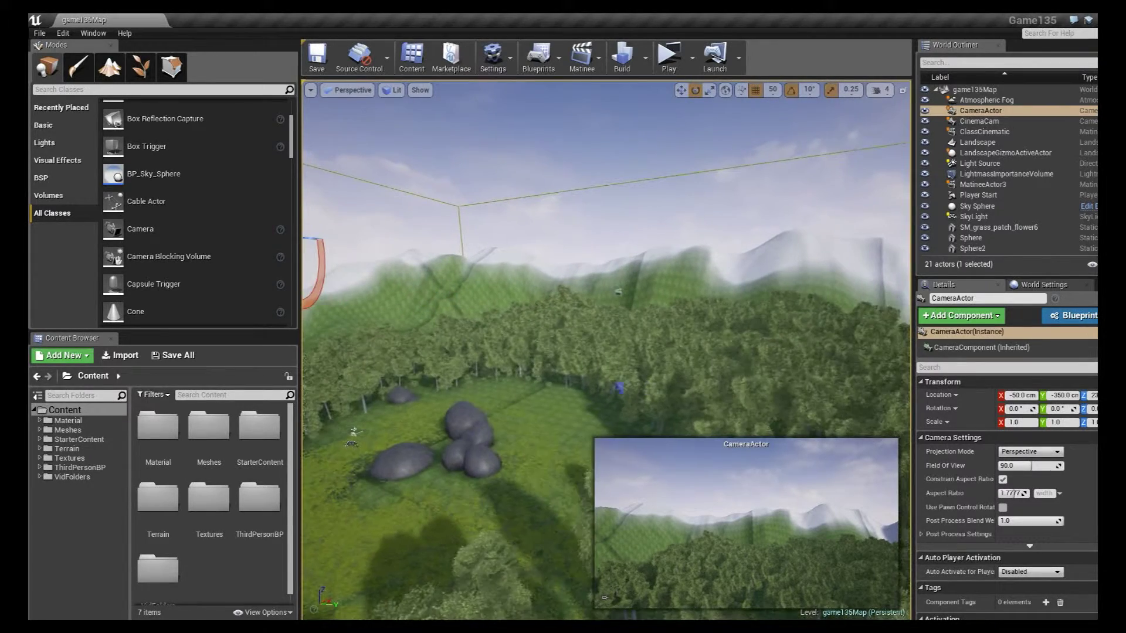
pyautogui.click(618, 293)
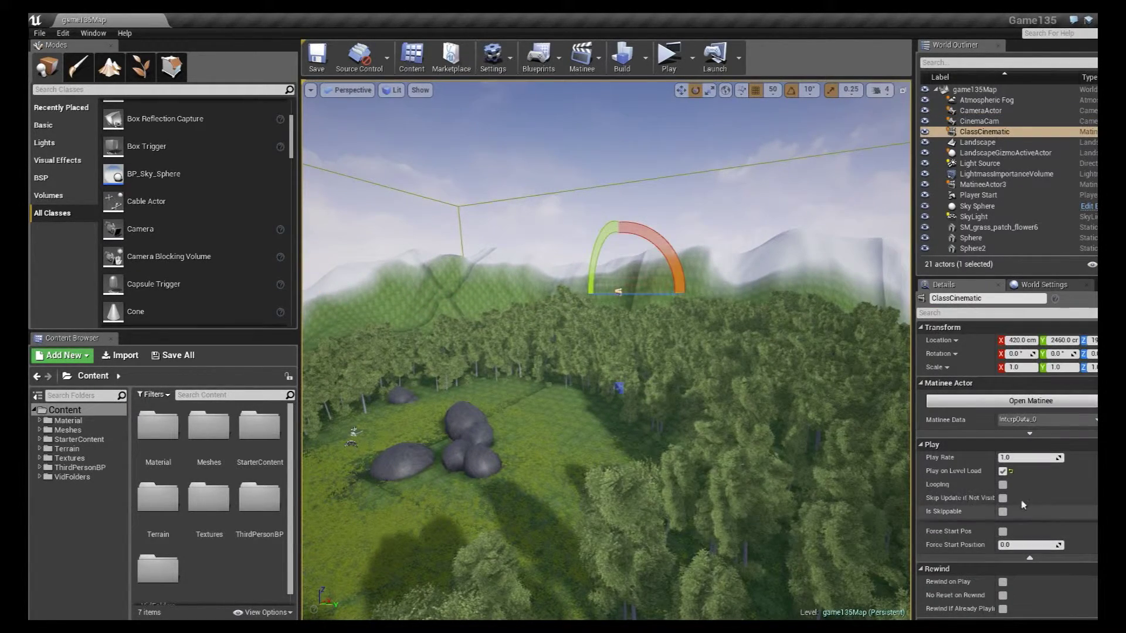
pyautogui.click(1003, 471)
# Select MatineeActor3, run the level in a standalone preview to watch the intro camera move, and end the preview
pyautogui.moveTo(558, 268); pyautogui.dragTo(610, 267, button='right')
pyautogui.click(576, 271)
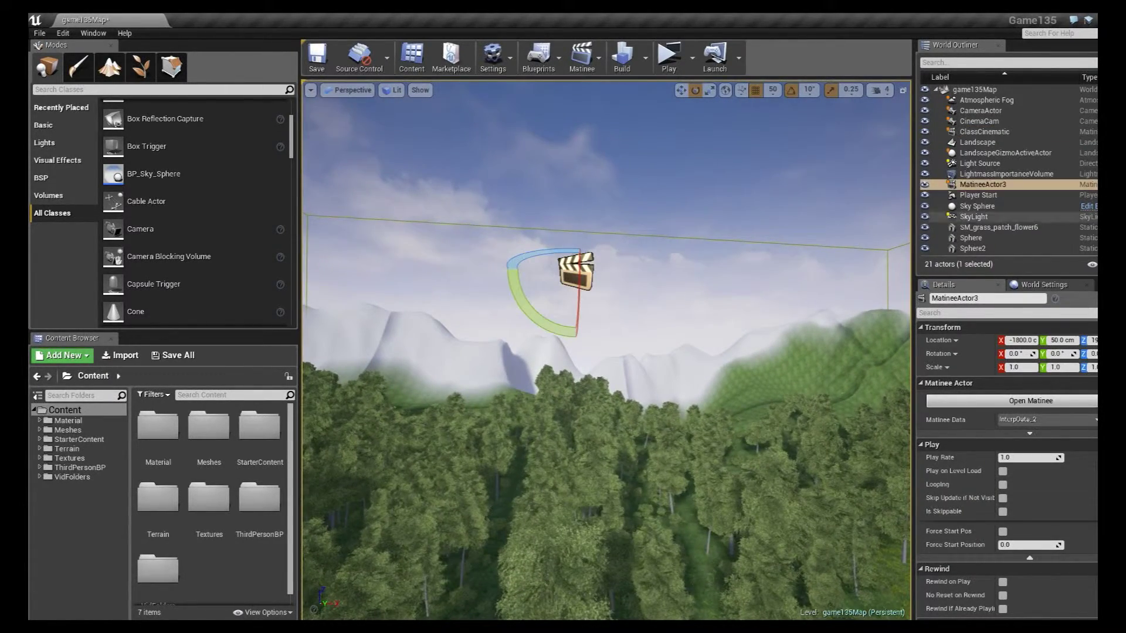
pyautogui.click(997, 174)
pyautogui.click(992, 186)
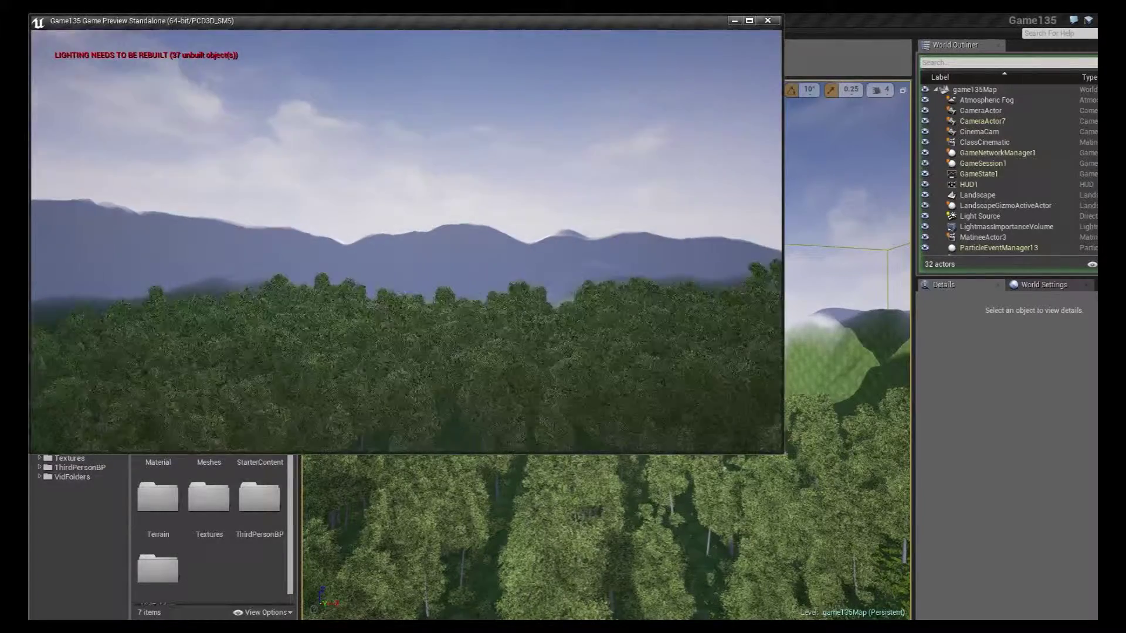
pyautogui.press('Escape')
pyautogui.moveTo(686, 293); pyautogui.dragTo(644, 237)
pyautogui.click(643, 236)
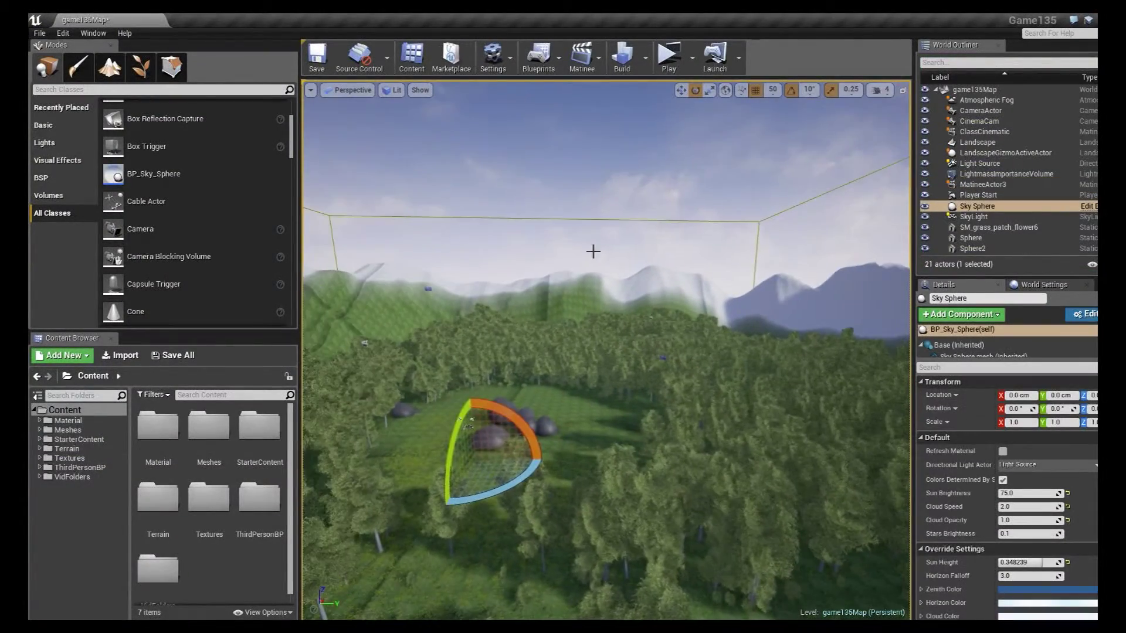
pyautogui.moveTo(585, 246); pyautogui.dragTo(543, 244, button='right')
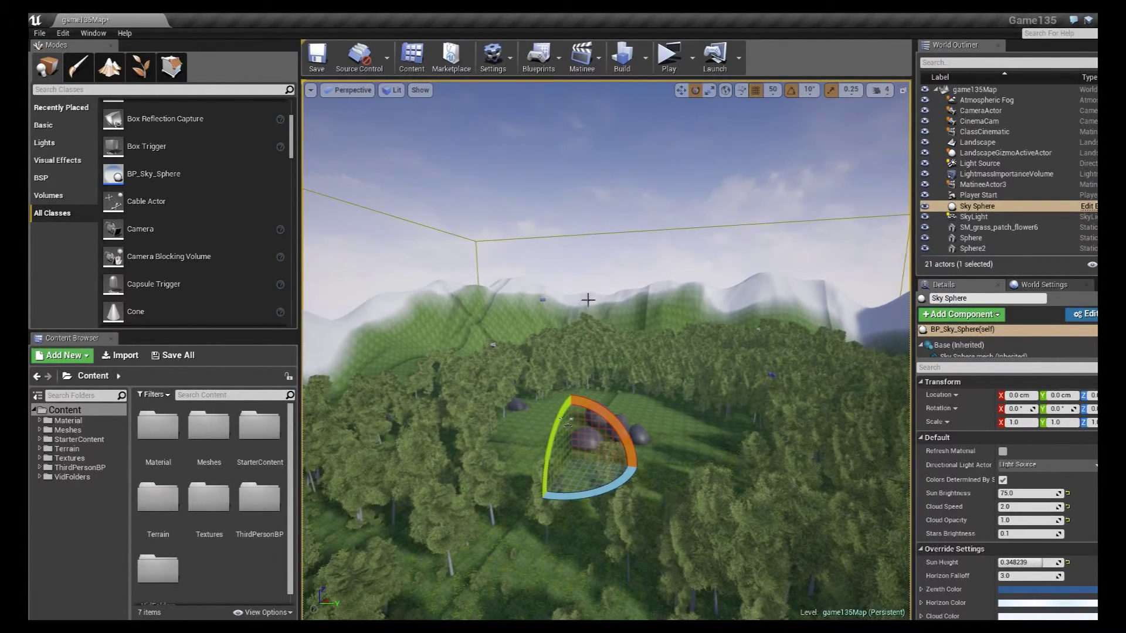
pyautogui.moveTo(589, 301); pyautogui.dragTo(560, 258, button='right')
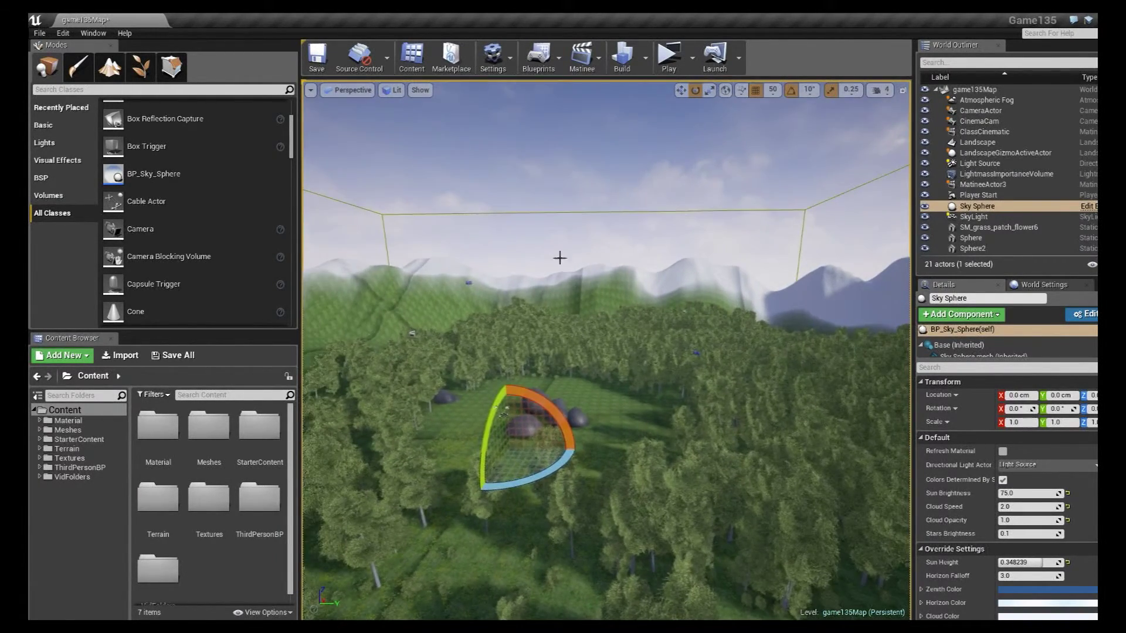